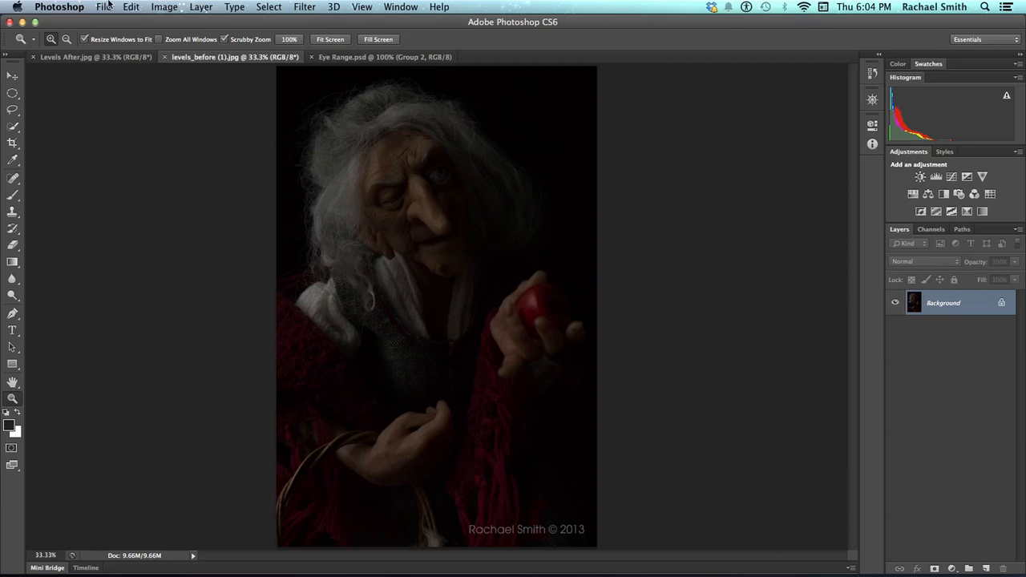
Try brightening the Background directly with a Levels adjustment by lowering the white input level, and undo it.
{"action": "left_click", "coordinate": [165, 8]}
{"action": "mouse_move", "coordinate": [173, 48]}
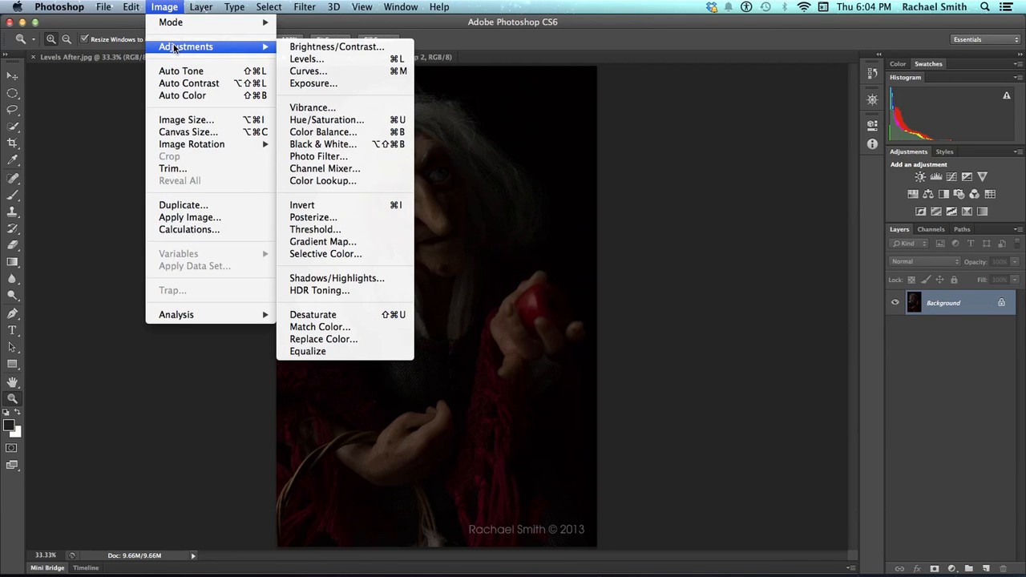
{"action": "left_click", "coordinate": [305, 72]}
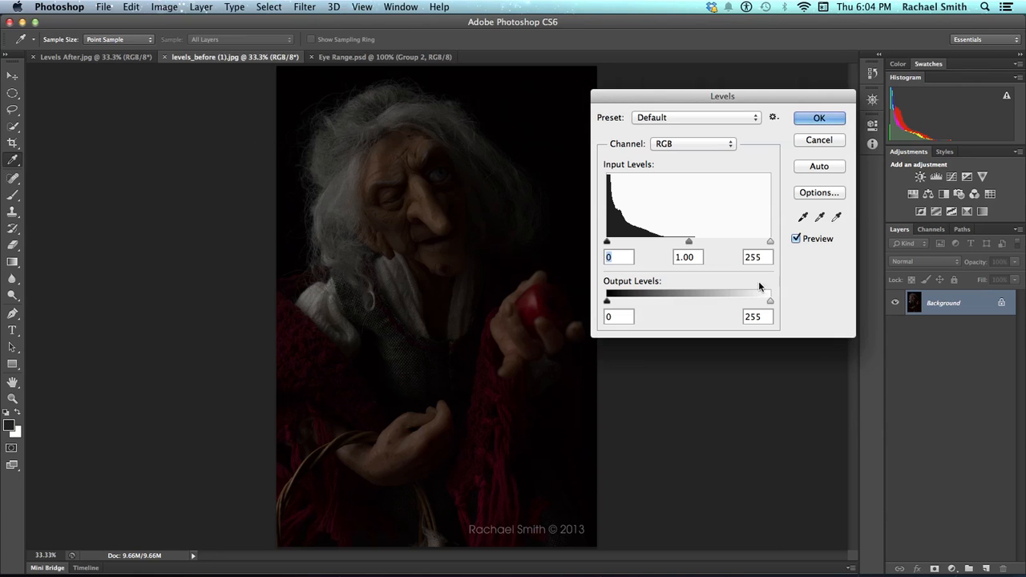
{"action": "left_click_drag", "start_coordinate": [769, 241], "coordinate": [702, 243]}
{"action": "left_click", "coordinate": [809, 118]}
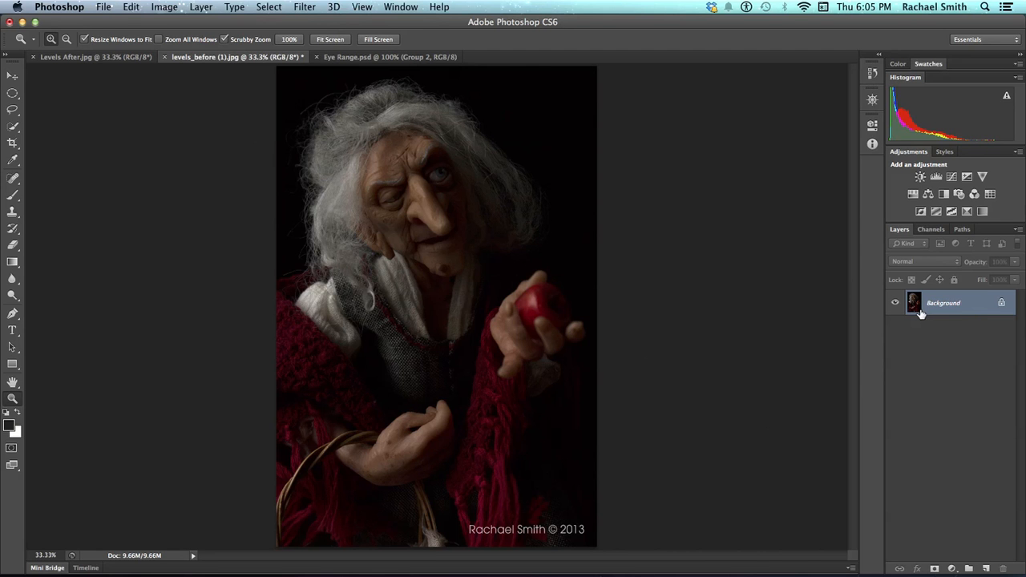
{"action": "key", "text": "super+z"}
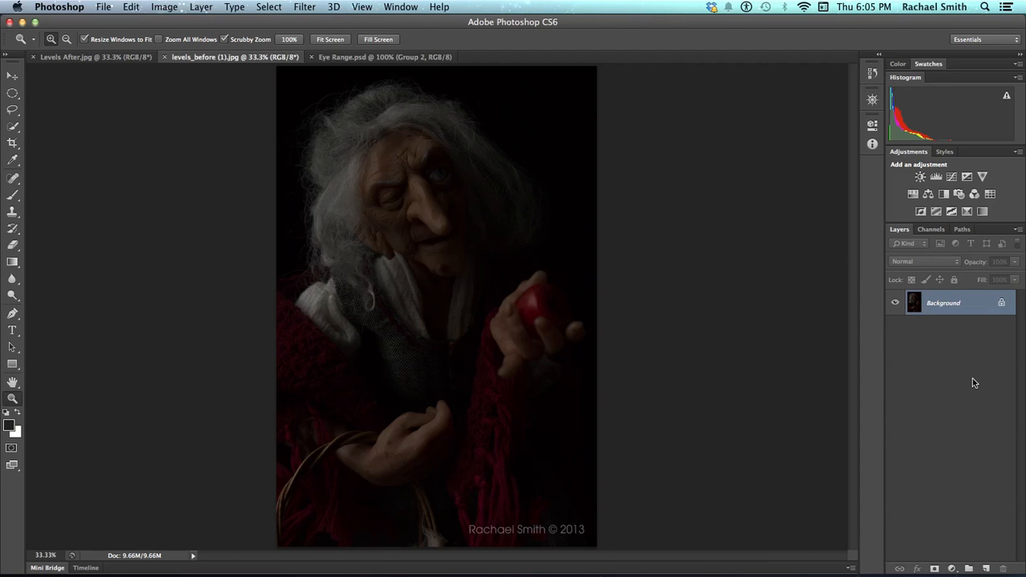
Add a Levels adjustment layer above the Background.
{"action": "left_click", "coordinate": [952, 569]}
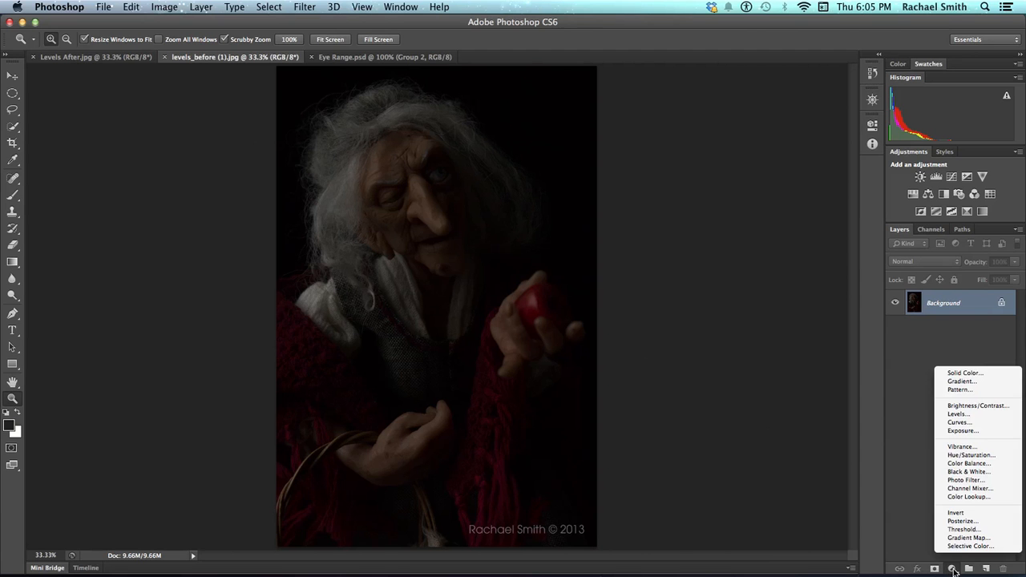
{"action": "left_click", "coordinate": [976, 414]}
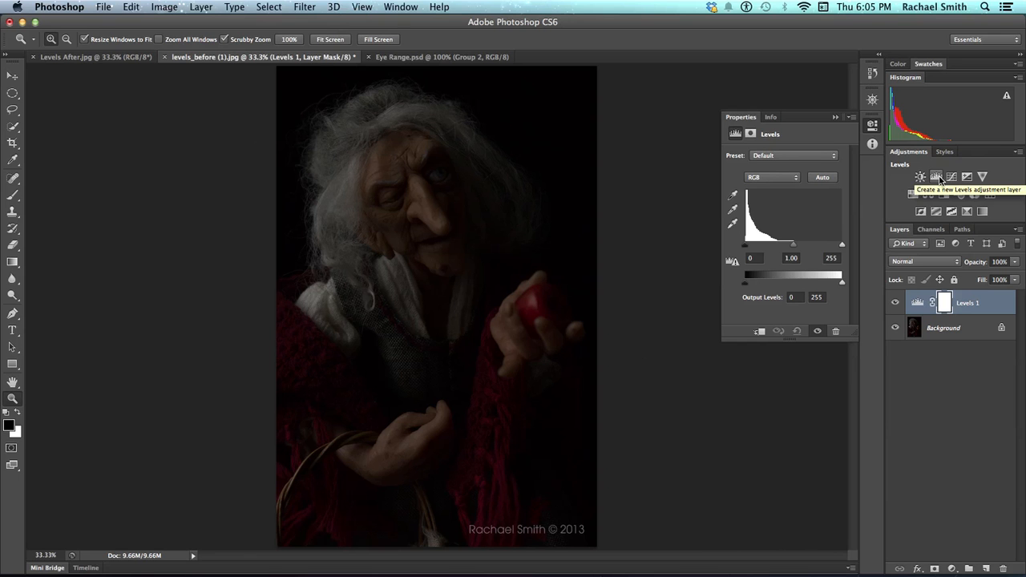
{"action": "left_click", "coordinate": [952, 568]}
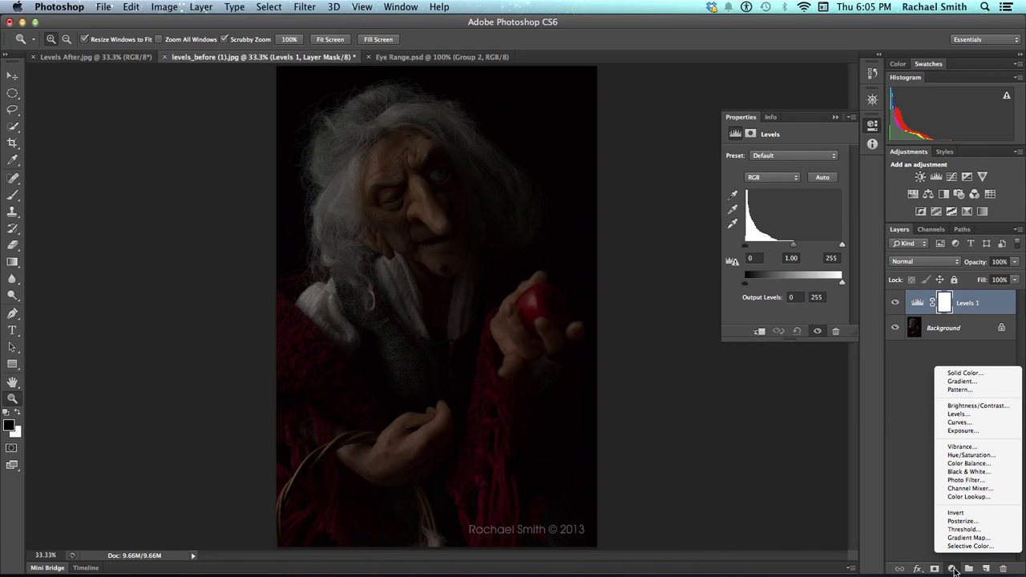
{"action": "left_click", "coordinate": [954, 569]}
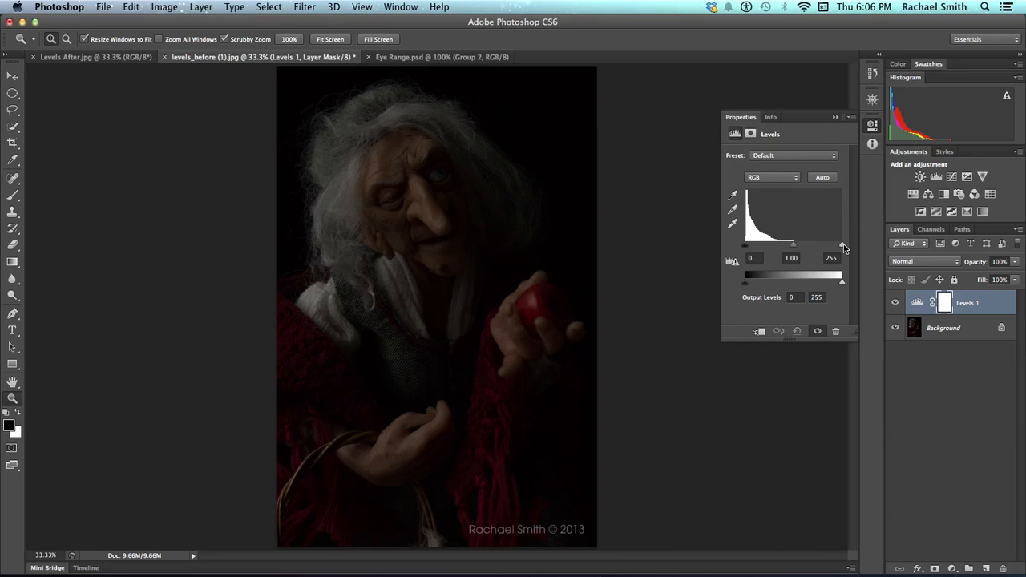
Lower the white input level of the Levels layer to 126 and on to 62, and inspect the hair and sleeve highlights up close.
{"action": "left_click_drag", "start_coordinate": [843, 243], "coordinate": [793, 247]}
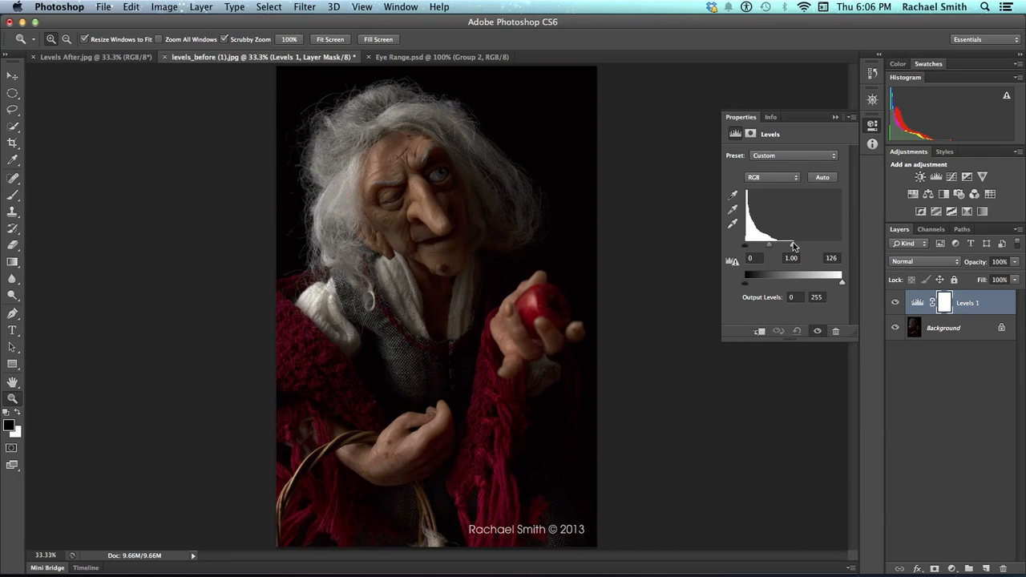
{"action": "left_click_drag", "start_coordinate": [793, 246], "coordinate": [768, 247]}
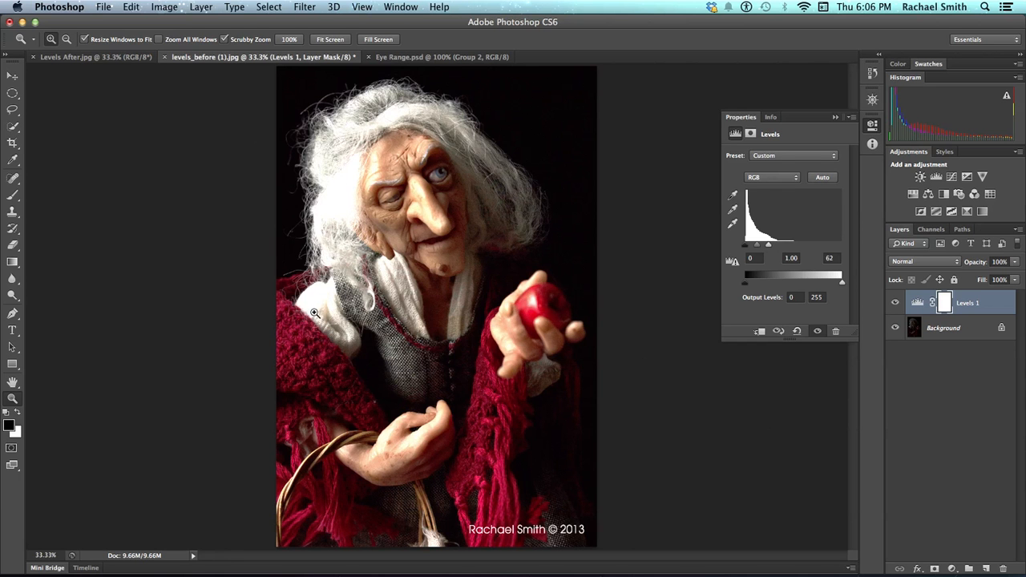
{"action": "left_click", "coordinate": [350, 199]}
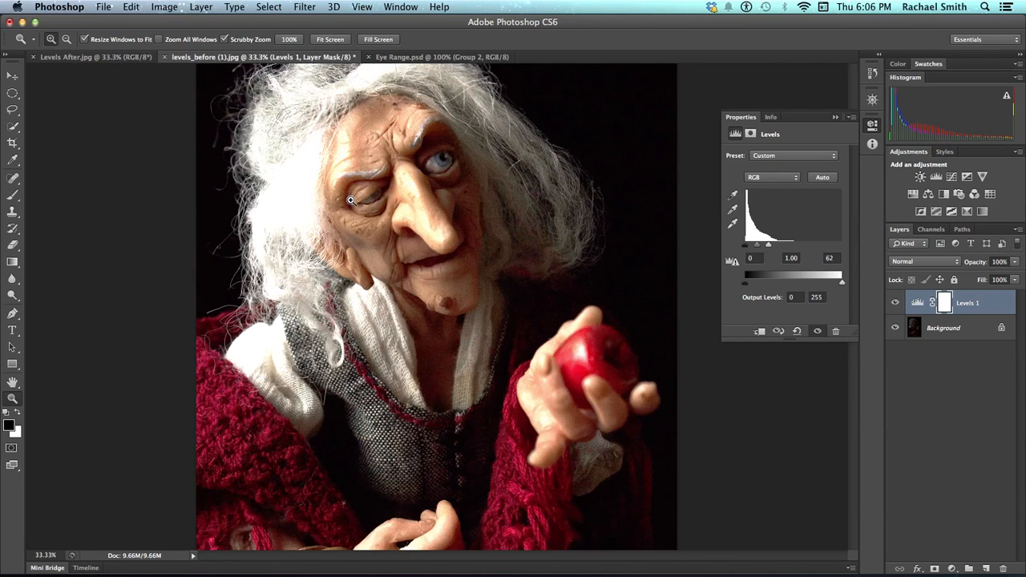
{"action": "left_click", "coordinate": [336, 229]}
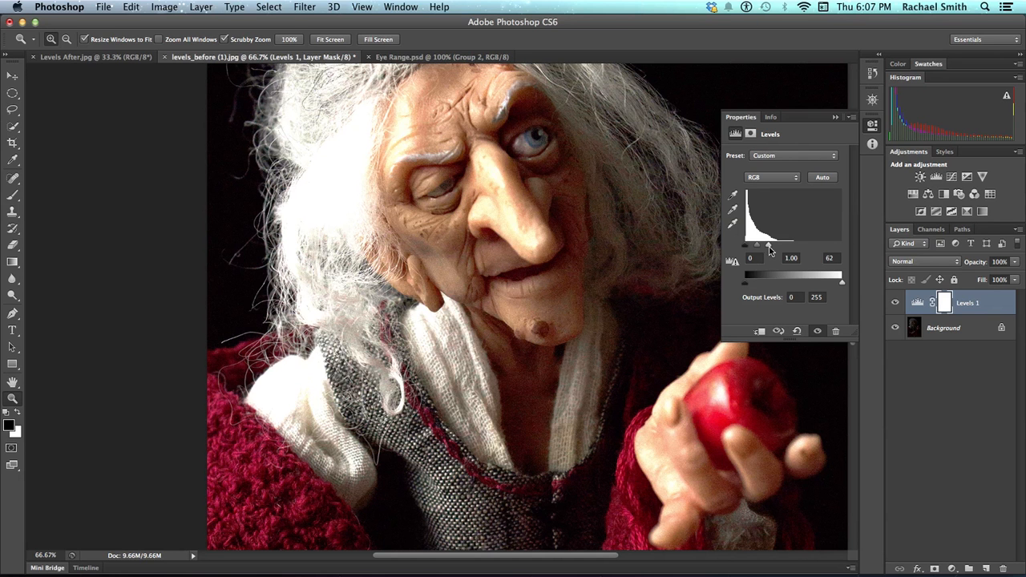
{"action": "left_click", "coordinate": [617, 293], "text": "alt"}
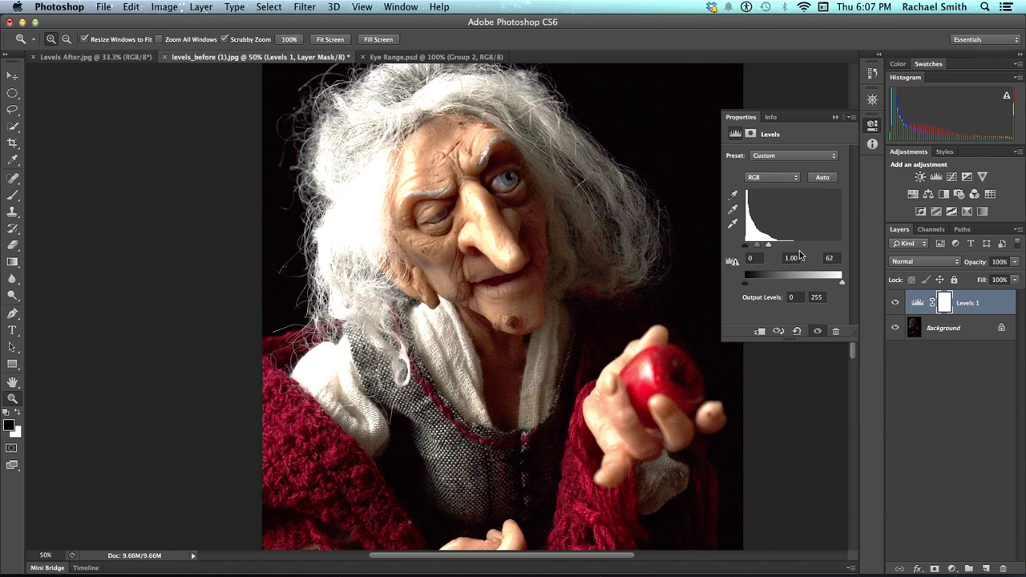
Raise the white input level to 102 and compare the image with the Levels layer hidden and shown.
{"action": "left_click_drag", "start_coordinate": [769, 246], "coordinate": [783, 244]}
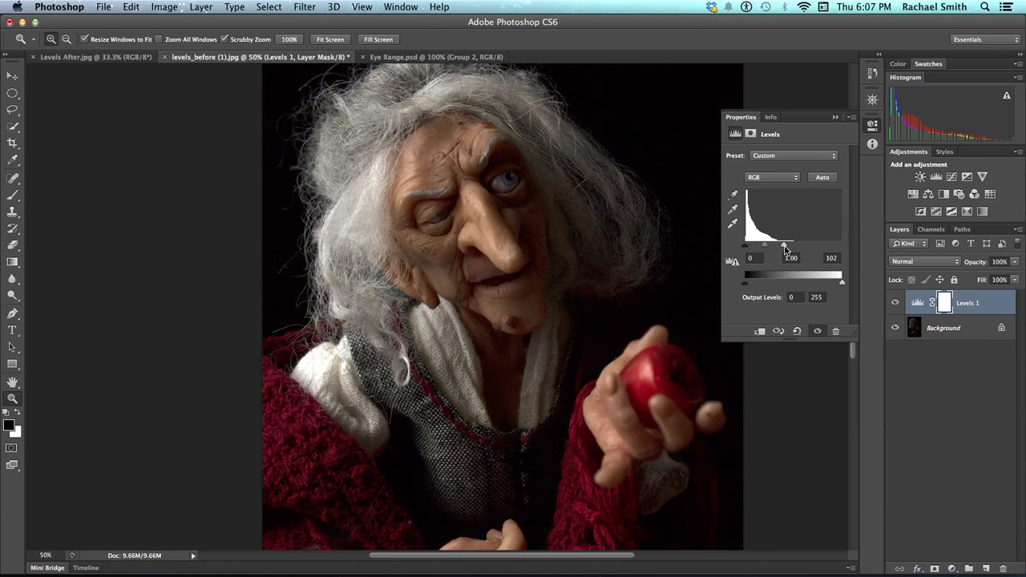
{"action": "left_click", "coordinate": [895, 303]}
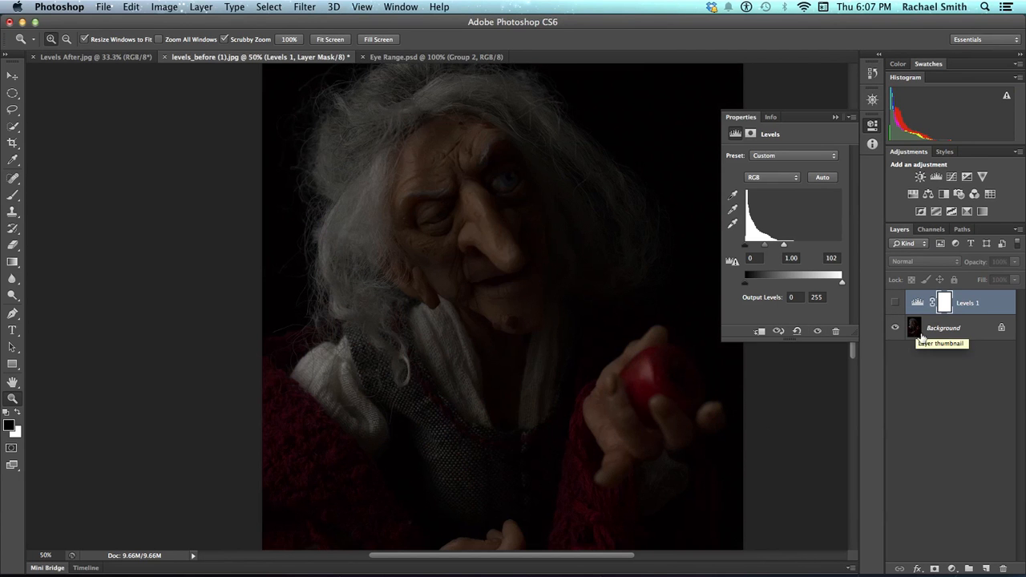
{"action": "left_click", "coordinate": [896, 304]}
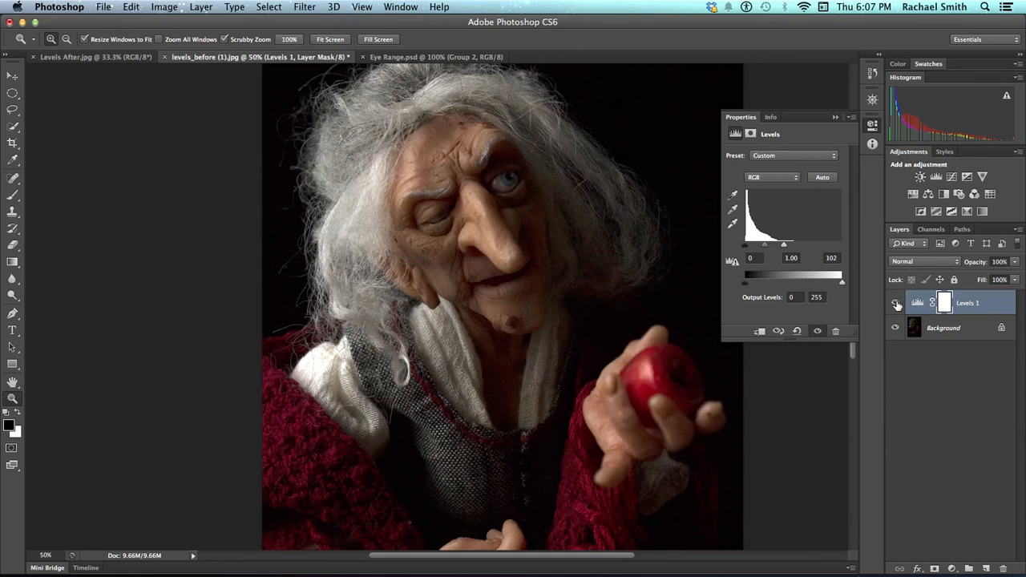
{"action": "left_click", "coordinate": [896, 304]}
{"action": "left_click", "coordinate": [896, 304]}
Set the white input level of the Levels layer to 119, checking the highlights with the clipping preview.
{"action": "left_click_drag", "start_coordinate": [785, 250], "coordinate": [791, 247]}
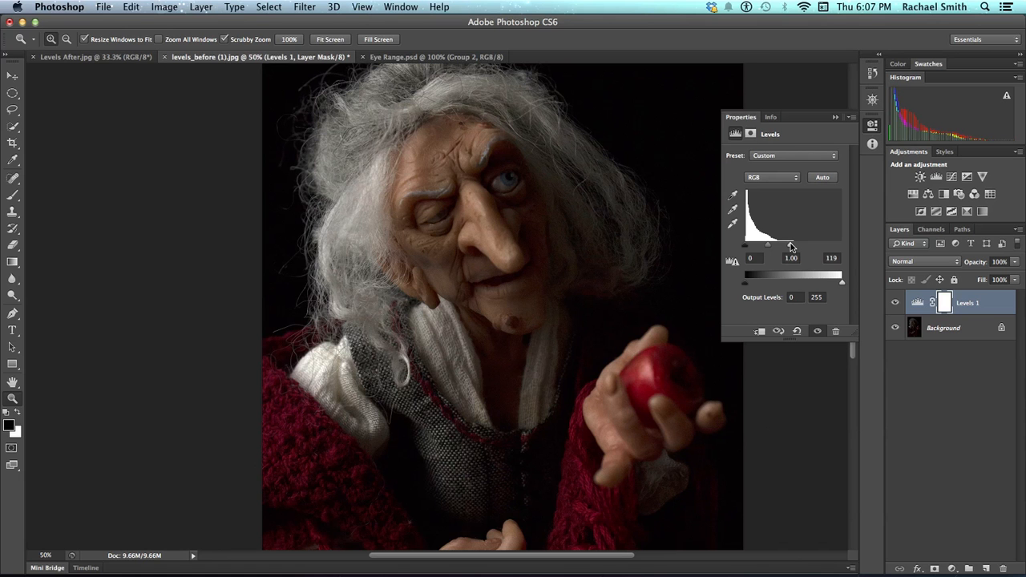
{"action": "key", "text": "alt"}
{"action": "left_click_drag", "start_coordinate": [790, 246], "coordinate": [790, 250]}
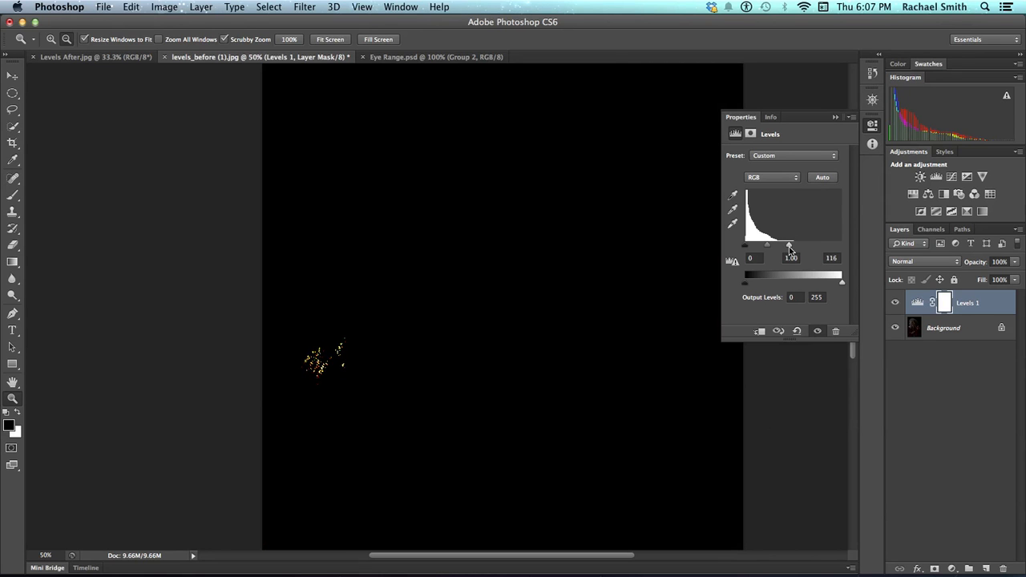
{"action": "left_click_drag", "start_coordinate": [789, 246], "coordinate": [790, 249]}
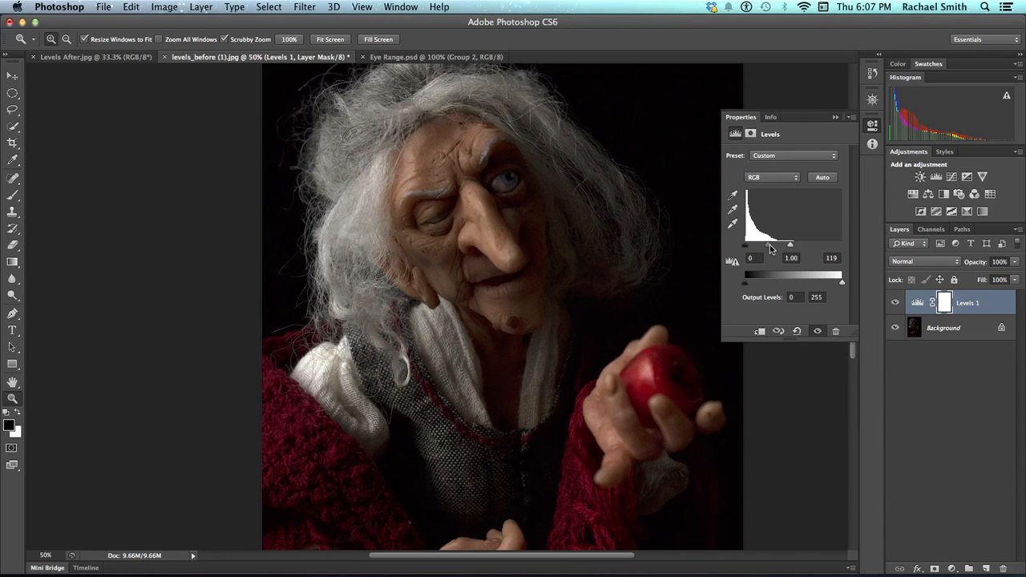
Raise the midtone input level of the Levels layer to 1.15.
{"action": "left_click_drag", "start_coordinate": [572, 277], "coordinate": [534, 360]}
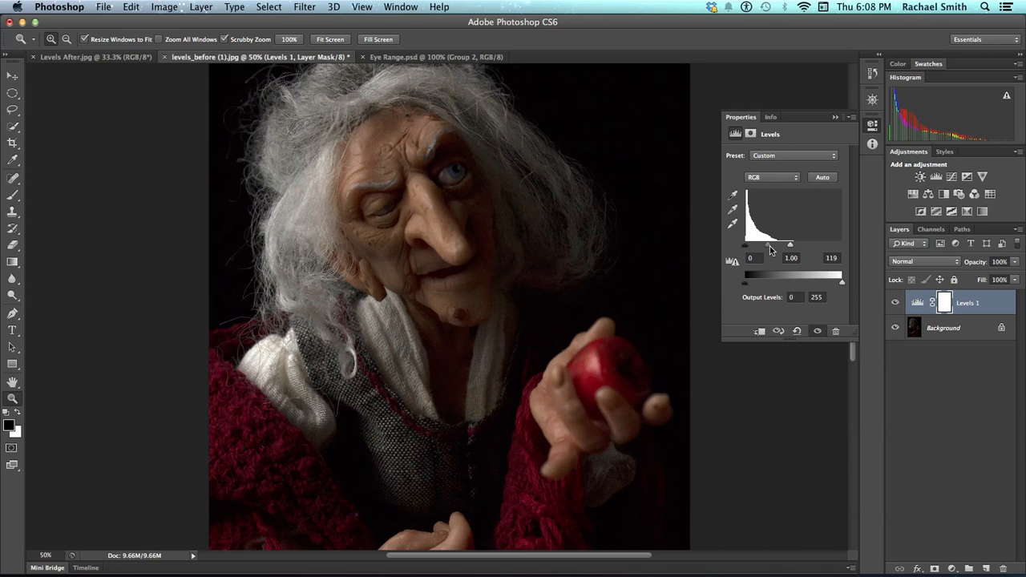
{"action": "left_click_drag", "start_coordinate": [770, 250], "coordinate": [766, 250]}
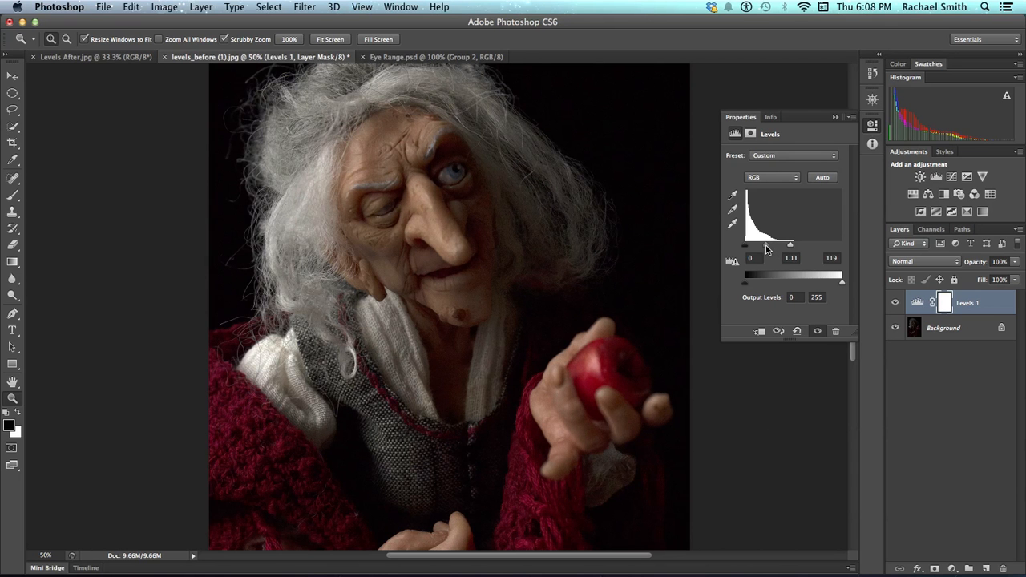
{"action": "mouse_move", "coordinate": [765, 249]}
{"action": "left_mouse_down"}
{"action": "mouse_move", "coordinate": [752, 249]}
{"action": "mouse_move", "coordinate": [765, 249]}
{"action": "left_mouse_up"}
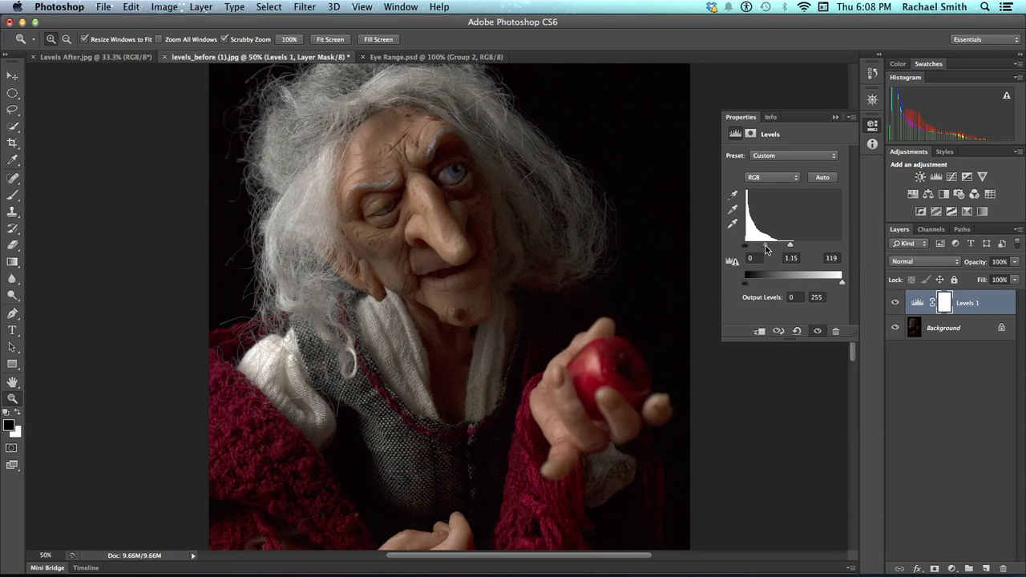
Examine the tones of the adjusted photo from the hair and face down to the hands and basket.
{"action": "scroll", "coordinate": [623, 233], "scroll_direction": "down", "scroll_amount": 5}
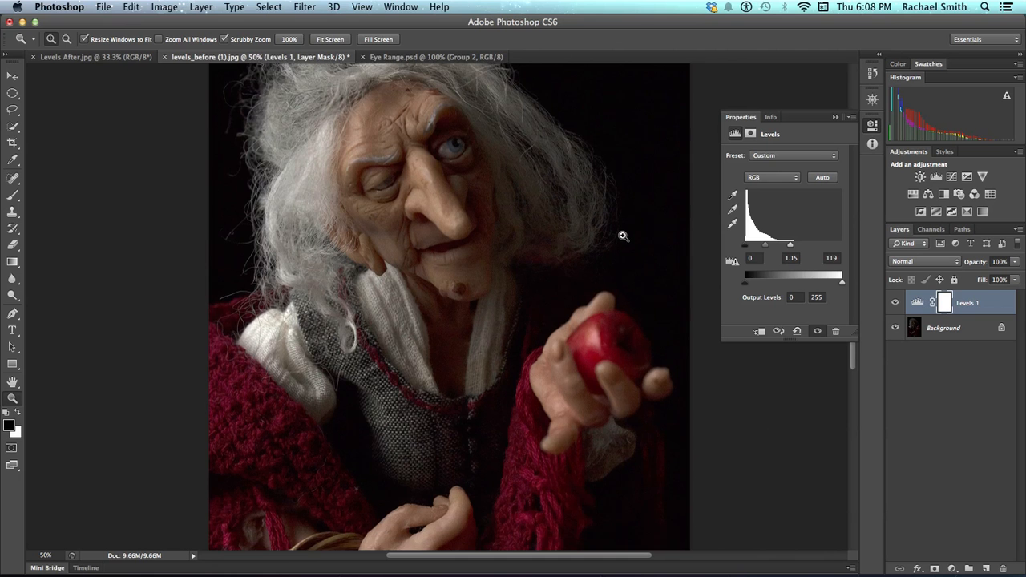
{"action": "scroll", "coordinate": [622, 233], "scroll_direction": "down", "scroll_amount": 3}
{"action": "scroll", "coordinate": [623, 231], "scroll_direction": "up", "scroll_amount": 3}
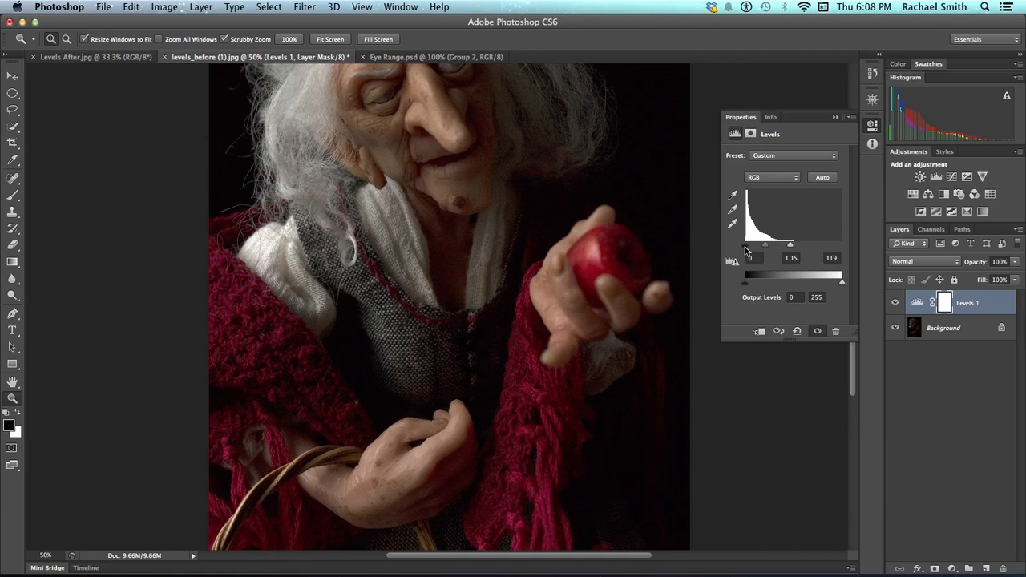
{"action": "scroll", "coordinate": [674, 224], "scroll_direction": "up", "scroll_amount": 4}
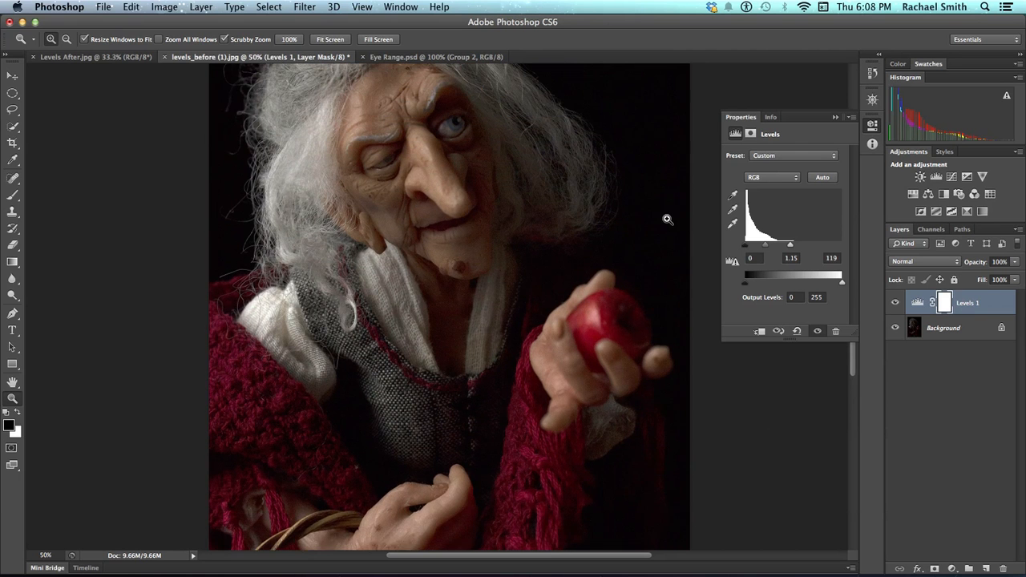
{"action": "scroll", "coordinate": [675, 231], "scroll_direction": "up", "scroll_amount": 2}
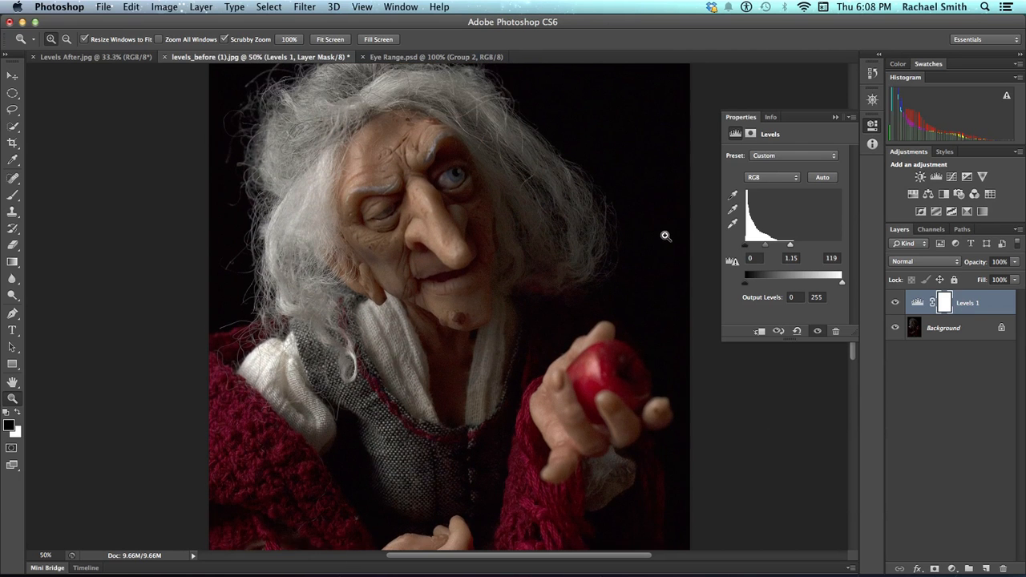
{"action": "scroll", "coordinate": [618, 215], "scroll_direction": "up", "scroll_amount": 1}
{"action": "scroll", "coordinate": [618, 215], "scroll_direction": "up", "scroll_amount": 1}
{"action": "scroll", "coordinate": [617, 216], "scroll_direction": "down", "scroll_amount": 3}
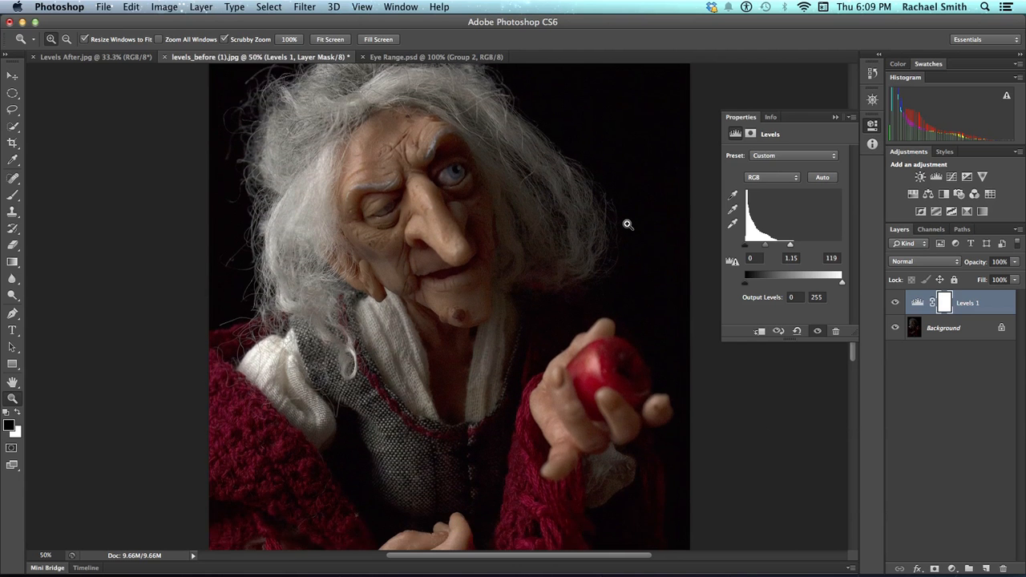
{"action": "scroll", "coordinate": [628, 224], "scroll_direction": "down", "scroll_amount": 6}
{"action": "scroll", "coordinate": [628, 225], "scroll_direction": "up", "scroll_amount": 1}
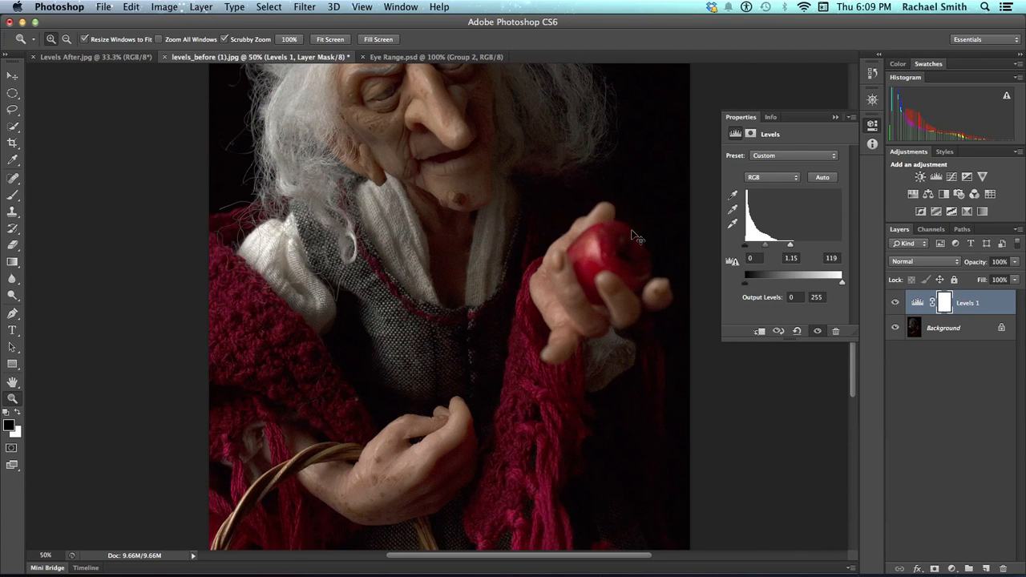
Fit the whole photo in view and compare it with the Levels 1 layer hidden and shown.
{"action": "key", "text": "super+0"}
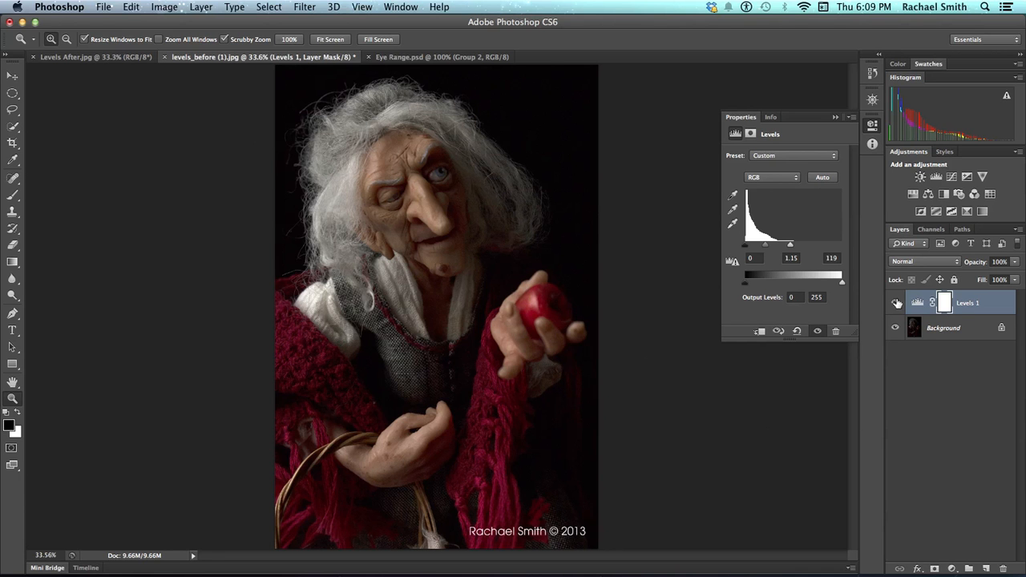
{"action": "left_click", "coordinate": [895, 304]}
{"action": "left_click", "coordinate": [895, 304]}
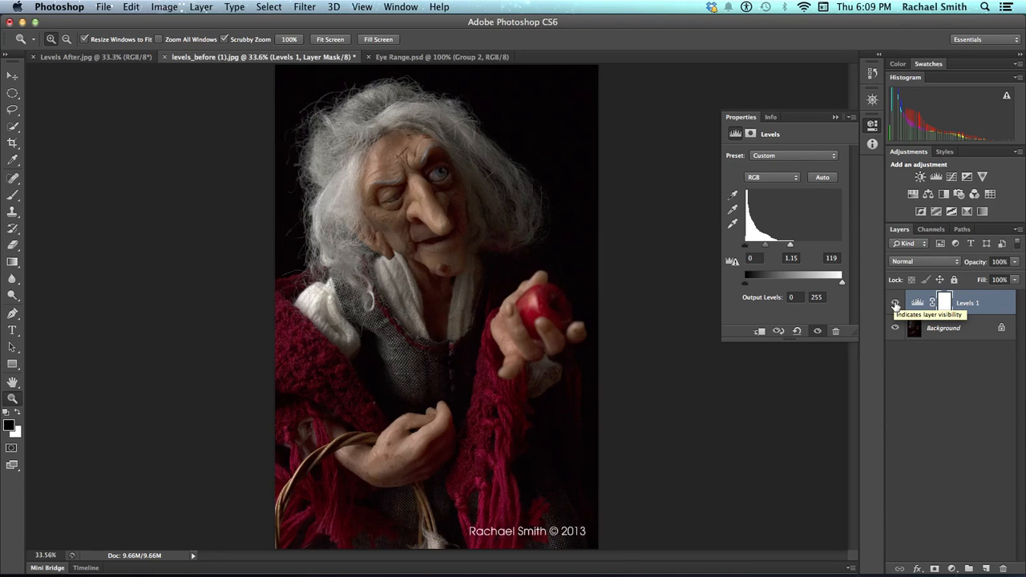
{"action": "left_click", "coordinate": [895, 303]}
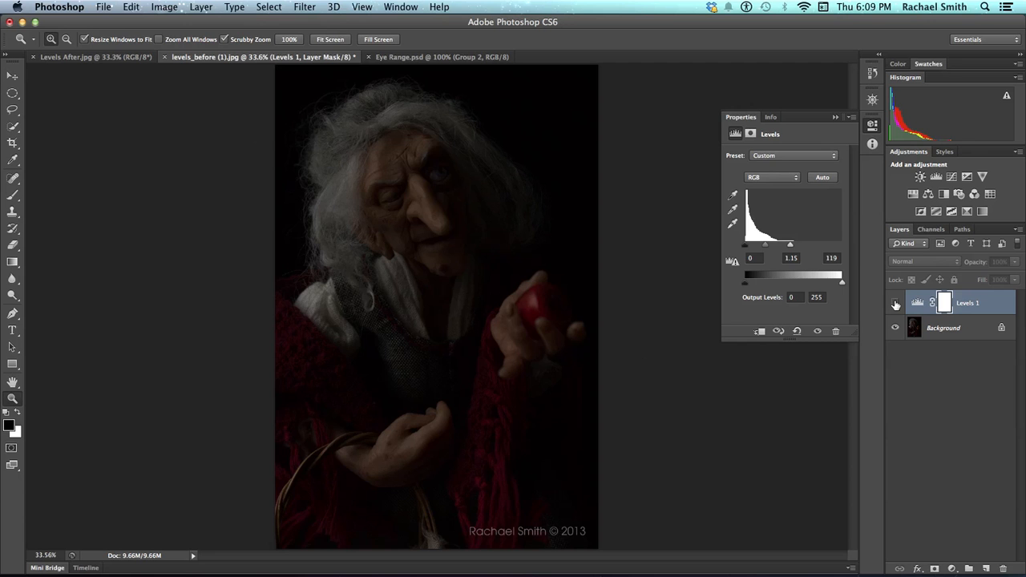
{"action": "left_click", "coordinate": [896, 303]}
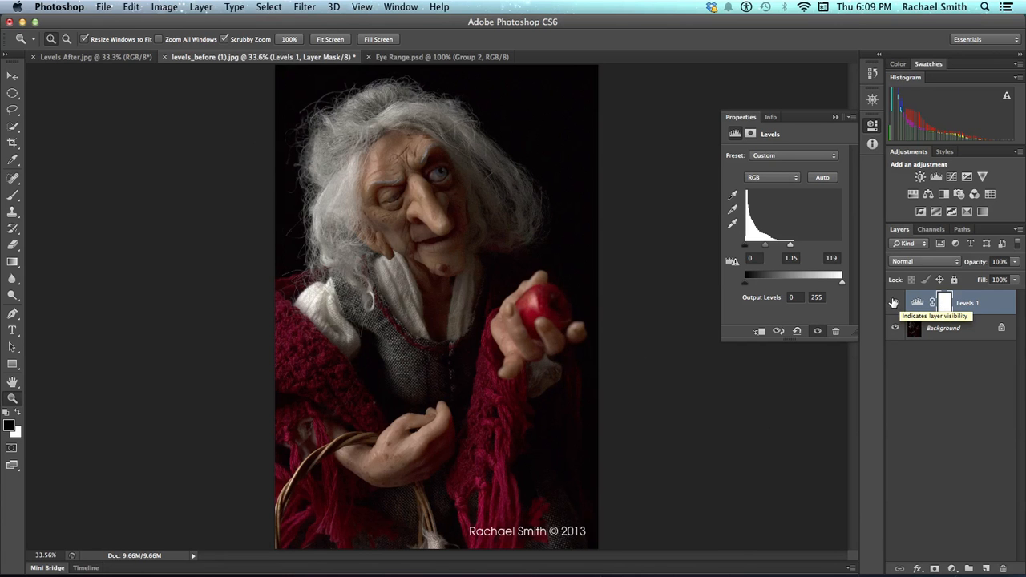
Inspect the shadow areas beside the nose and cheek at 200% magnification.
{"action": "left_click", "coordinate": [444, 214]}
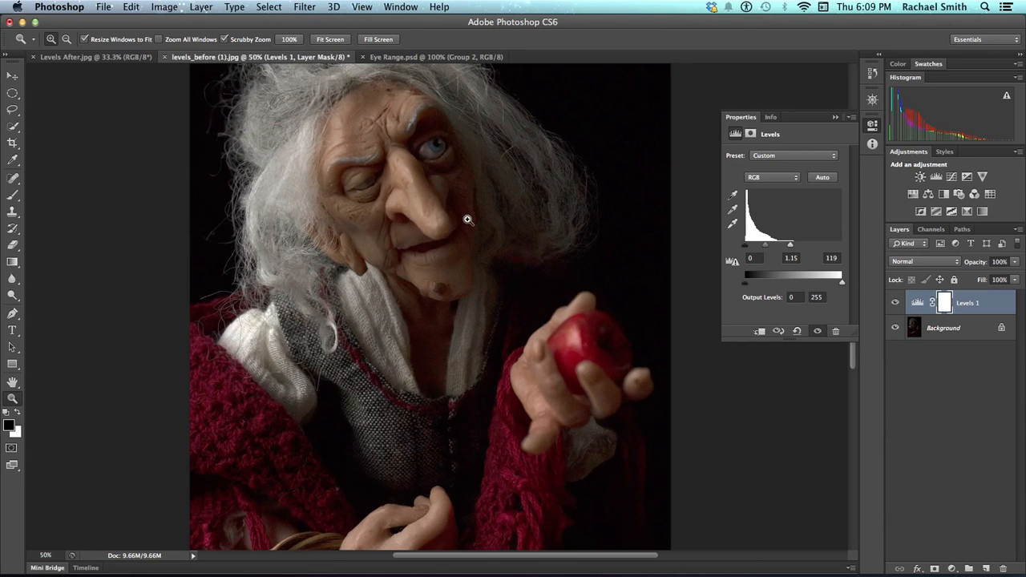
{"action": "left_click", "coordinate": [467, 218]}
{"action": "left_click", "coordinate": [465, 185]}
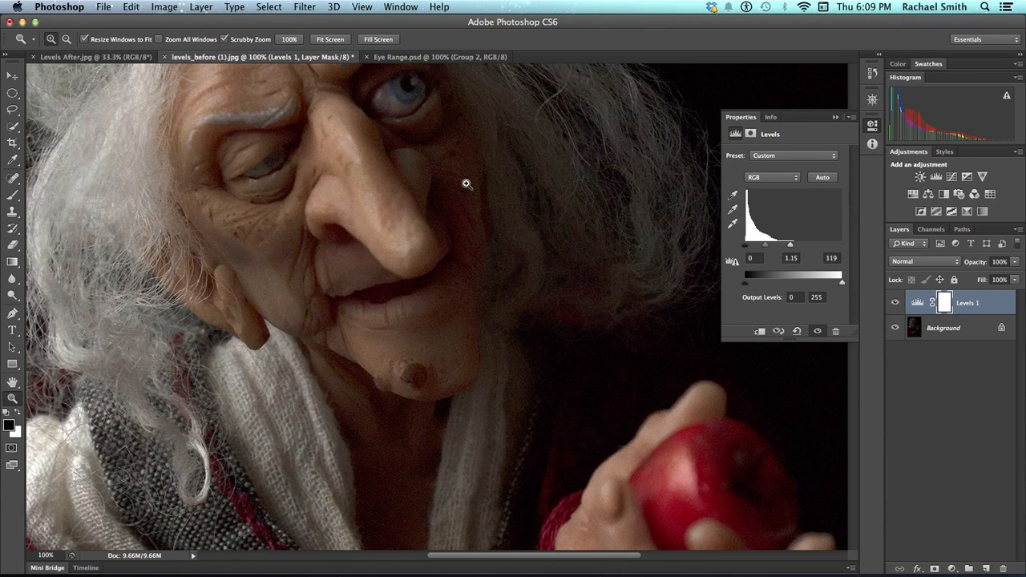
{"action": "left_click", "coordinate": [467, 184]}
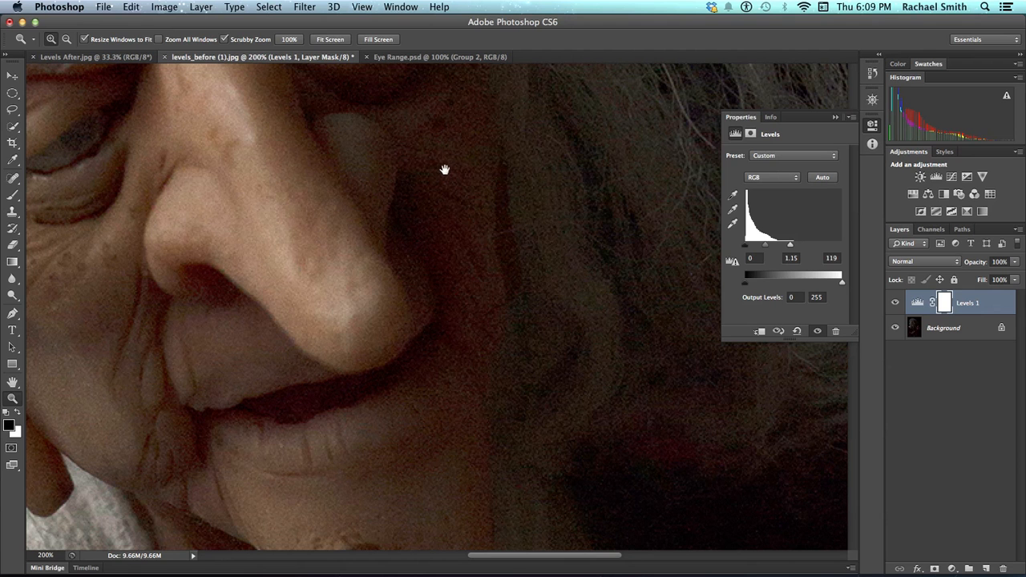
Examine the noise around the shadowed eye, nose, cheek and chin at 200% magnification.
{"action": "left_click_drag", "start_coordinate": [445, 169], "coordinate": [467, 350]}
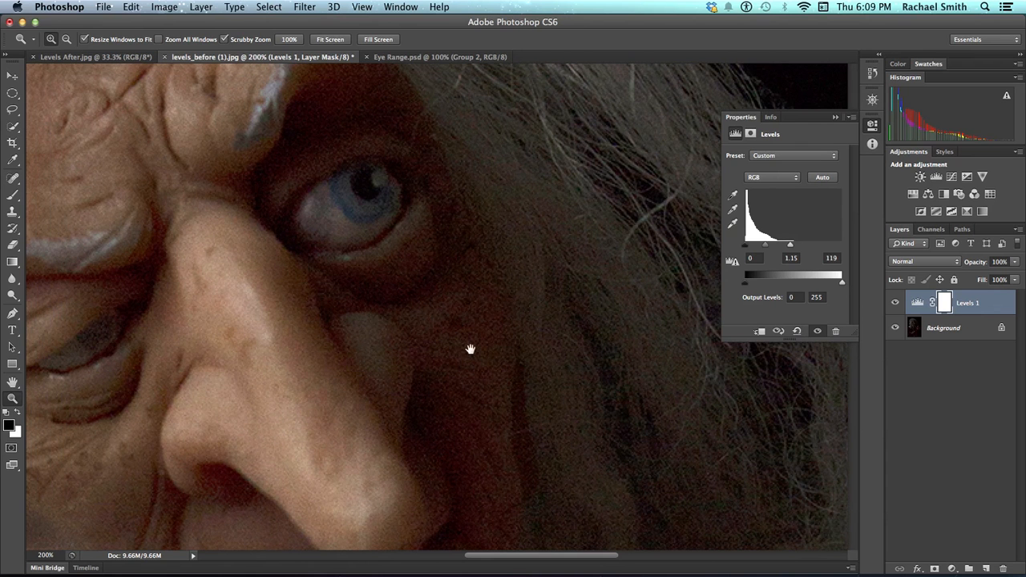
{"action": "left_click_drag", "start_coordinate": [431, 359], "coordinate": [376, 231]}
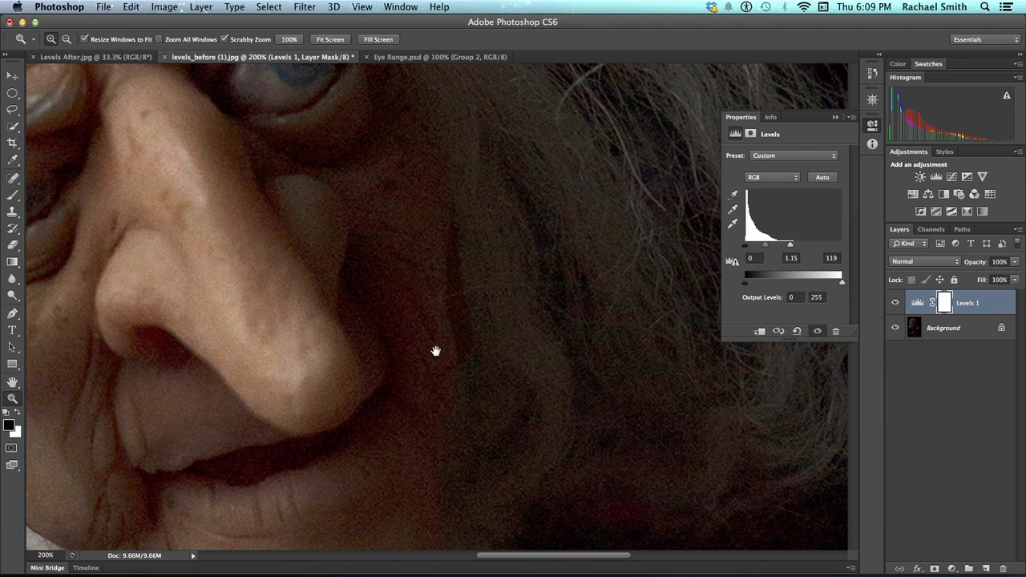
{"action": "mouse_move", "coordinate": [436, 371]}
{"action": "left_mouse_down"}
{"action": "mouse_move", "coordinate": [403, 360]}
{"action": "mouse_move", "coordinate": [382, 280]}
{"action": "left_mouse_up"}
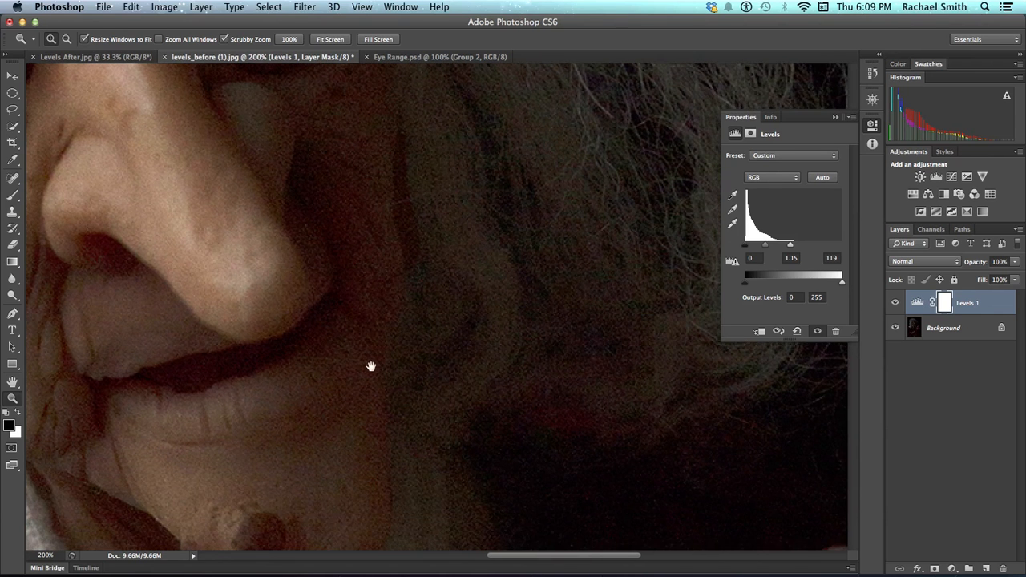
{"action": "left_click_drag", "start_coordinate": [371, 366], "coordinate": [402, 271]}
{"action": "left_click_drag", "start_coordinate": [396, 341], "coordinate": [396, 426]}
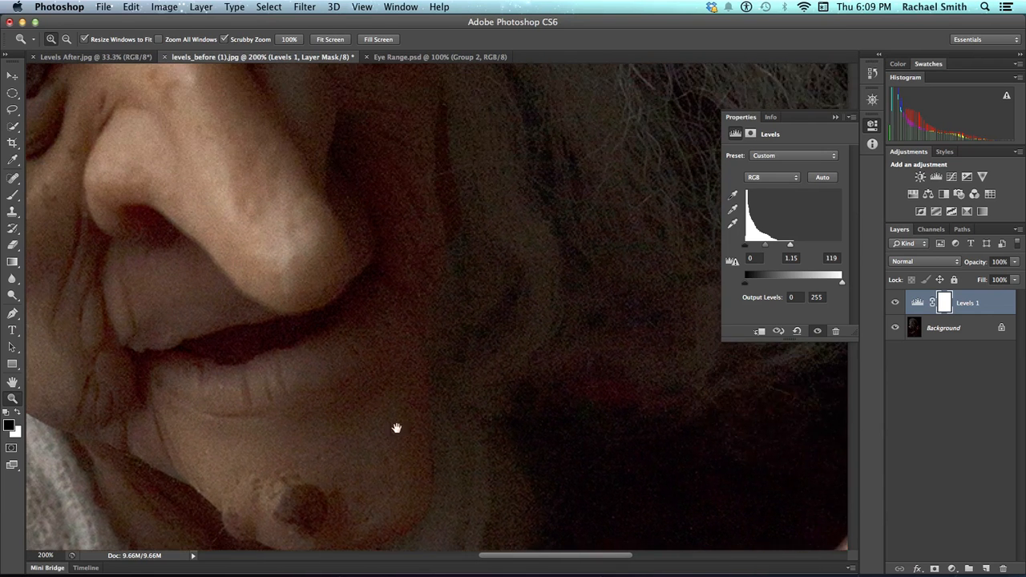
{"action": "left_click_drag", "start_coordinate": [405, 303], "coordinate": [405, 358]}
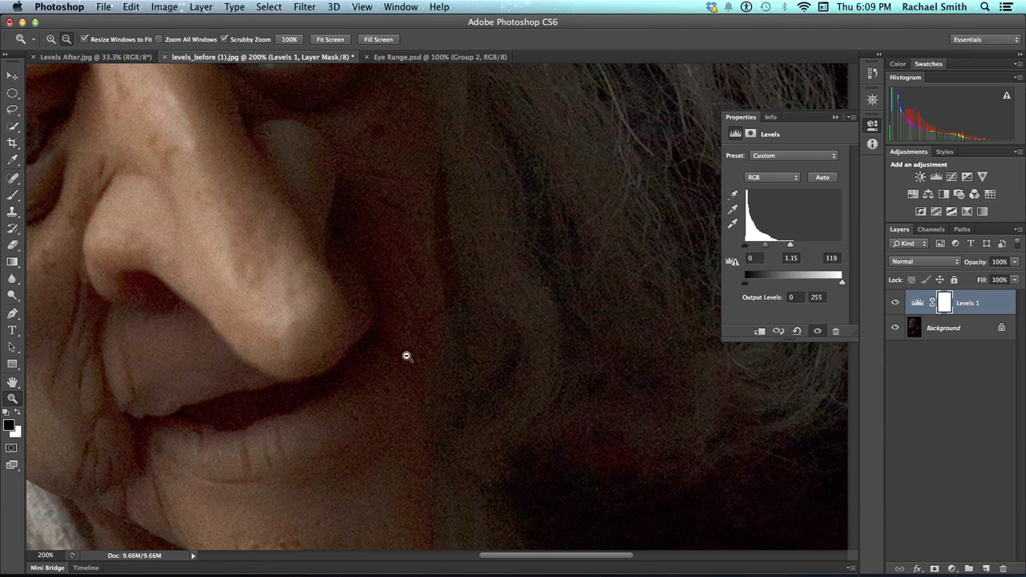
Check the tones from the face and hair down to the hand with the apple at 66.67% magnification.
{"action": "left_click", "coordinate": [406, 352], "text": "alt"}
{"action": "left_click", "coordinate": [415, 354], "text": "alt"}
{"action": "left_click_drag", "start_coordinate": [417, 360], "coordinate": [435, 332]}
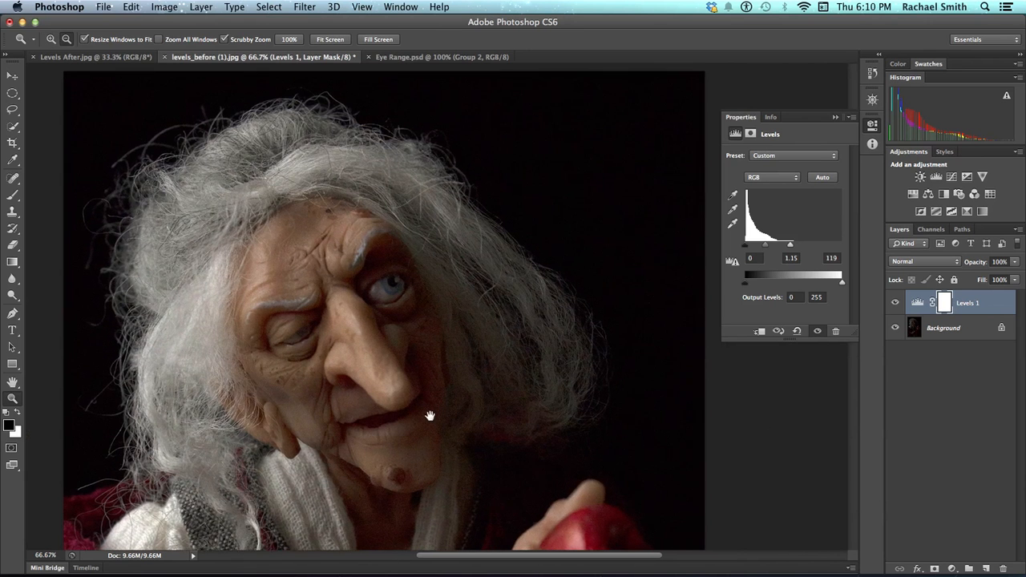
{"action": "left_click_drag", "start_coordinate": [428, 414], "coordinate": [452, 313]}
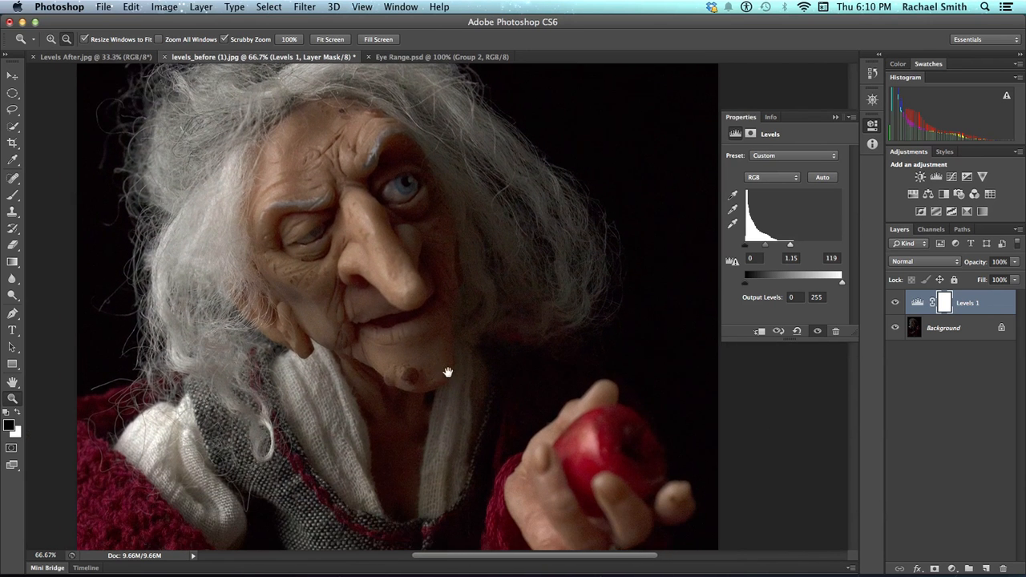
{"action": "left_click_drag", "start_coordinate": [447, 372], "coordinate": [438, 313]}
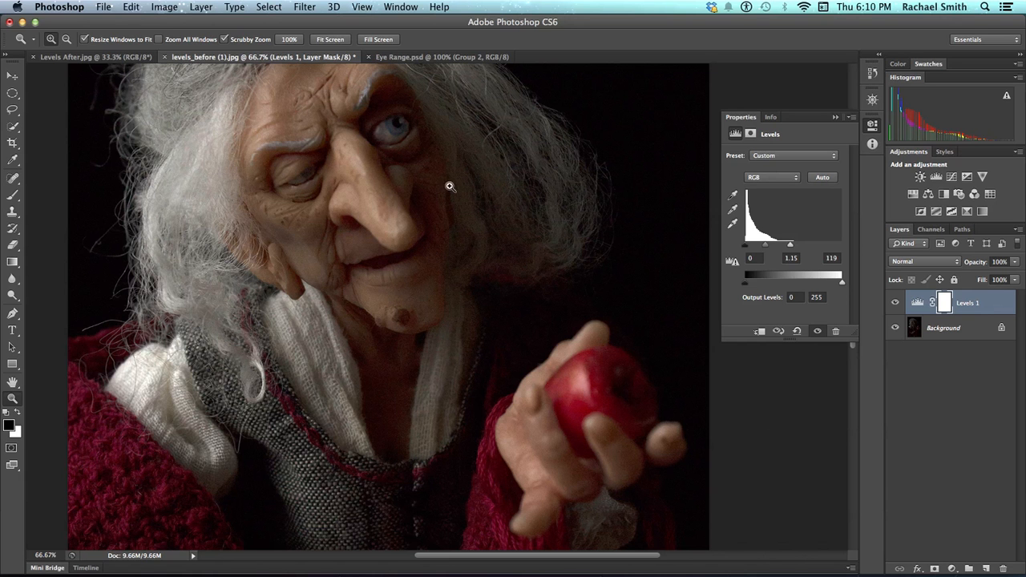
Duplicate the Background layer and start the Reduce Noise filter on the copy.
{"action": "left_click", "coordinate": [934, 334]}
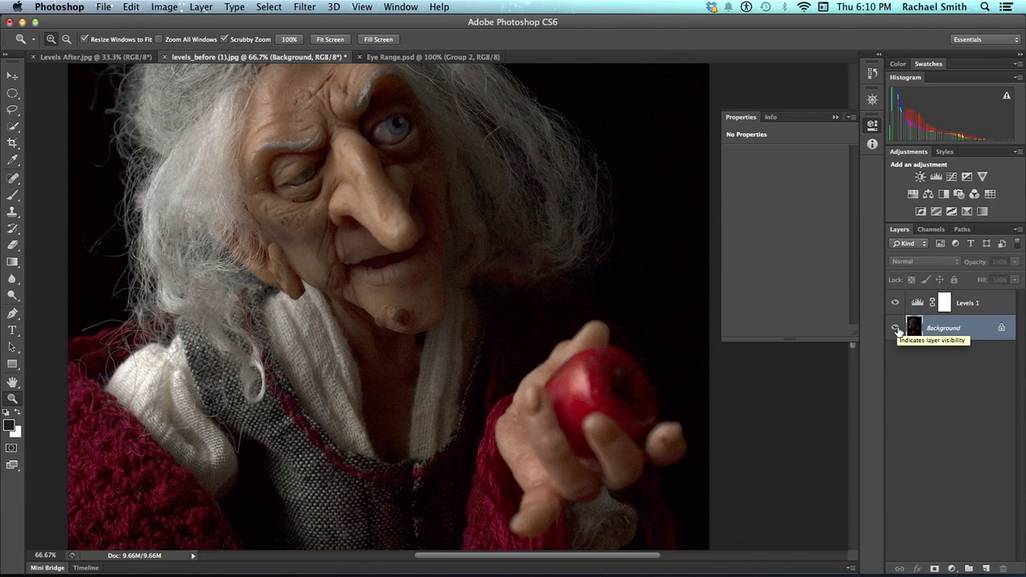
{"action": "left_click_drag", "start_coordinate": [959, 327], "coordinate": [985, 566]}
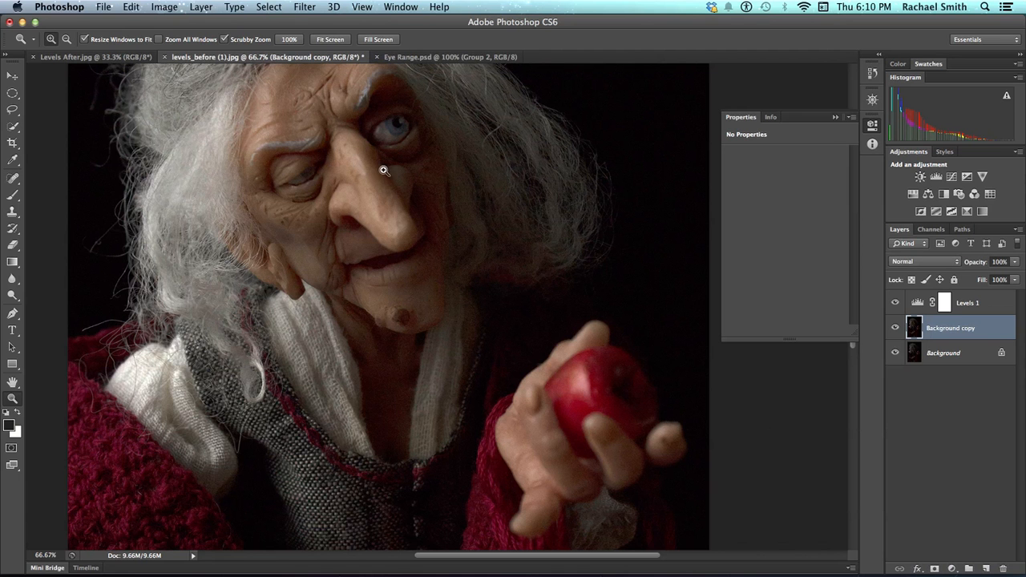
{"action": "left_click", "coordinate": [229, 8]}
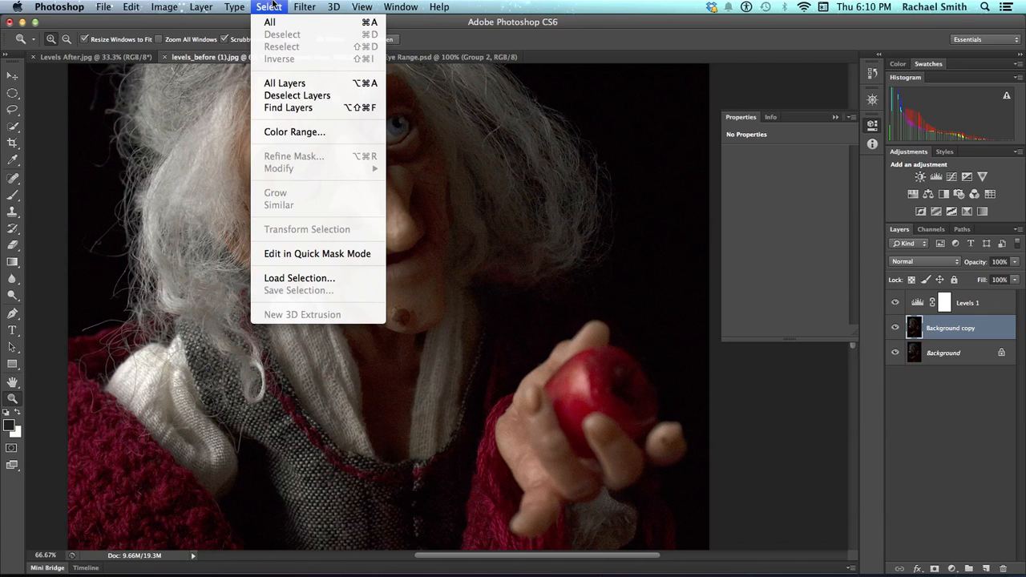
{"action": "mouse_move", "coordinate": [294, 5]}
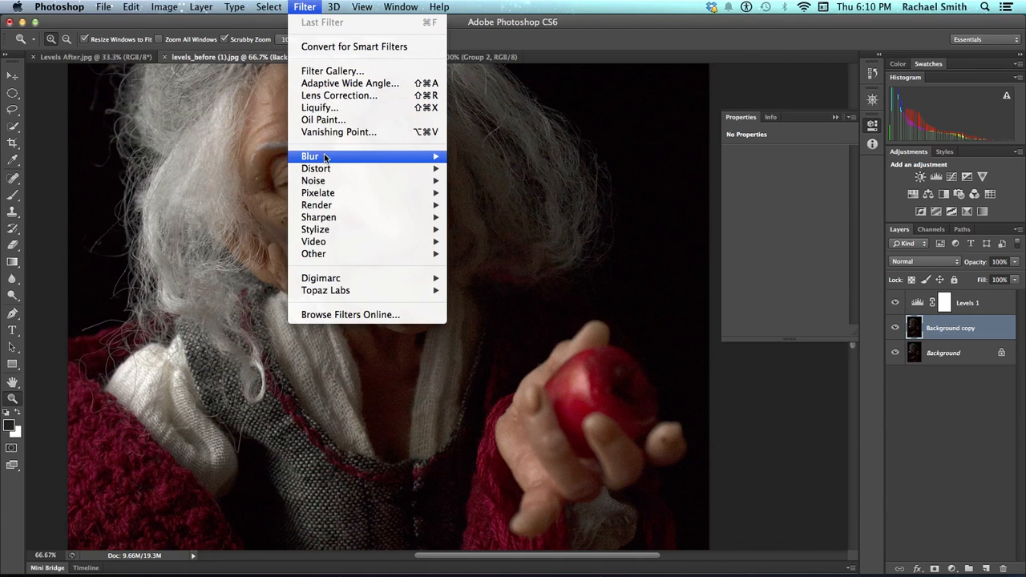
{"action": "mouse_move", "coordinate": [324, 157]}
{"action": "mouse_move", "coordinate": [329, 182]}
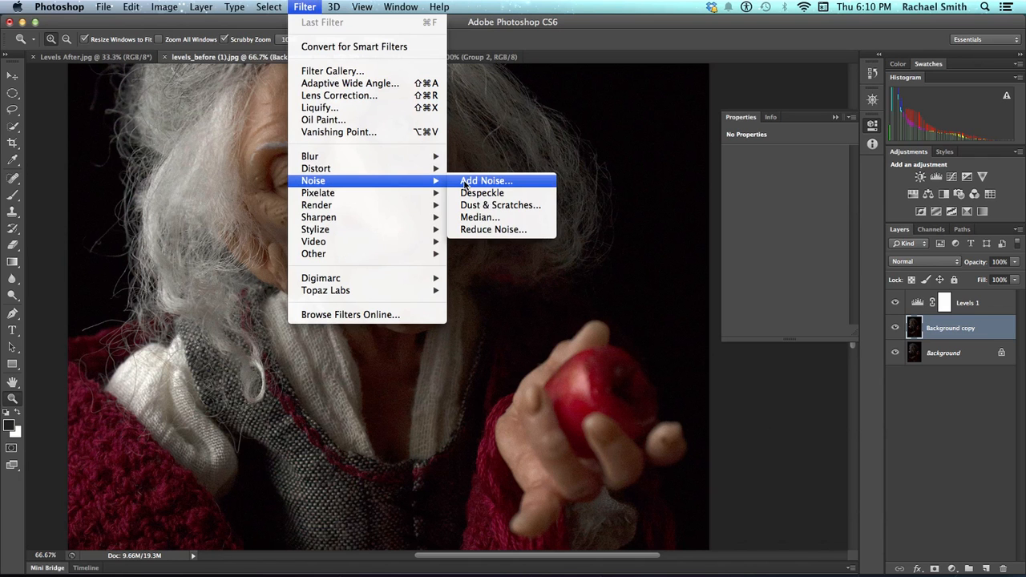
{"action": "left_click", "coordinate": [473, 232]}
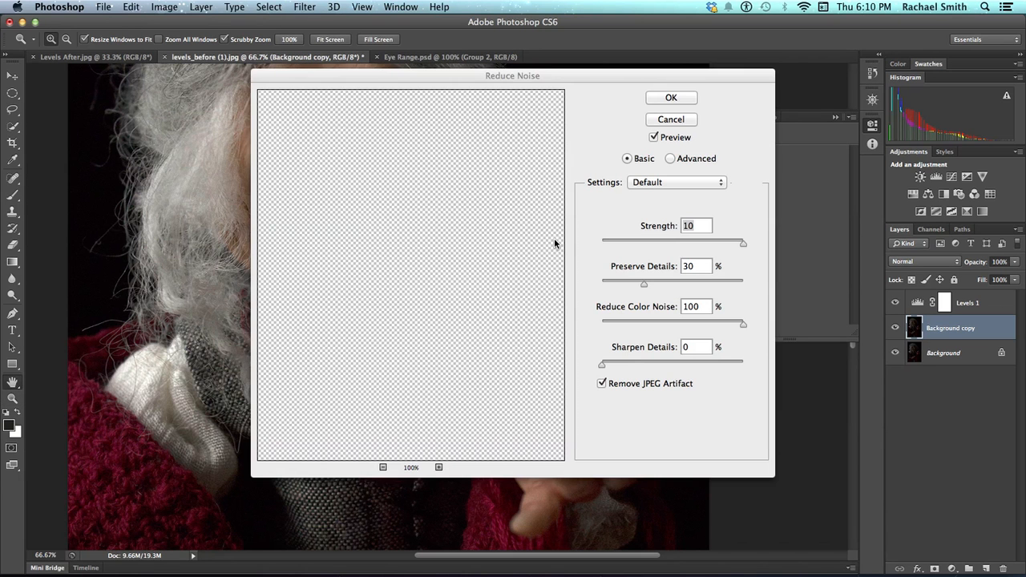
Examine the face in the Reduce Noise preview at 200%, comparing it with the preview turned off and on.
{"action": "left_click_drag", "start_coordinate": [309, 107], "coordinate": [446, 319]}
{"action": "left_click_drag", "start_coordinate": [355, 217], "coordinate": [412, 251]}
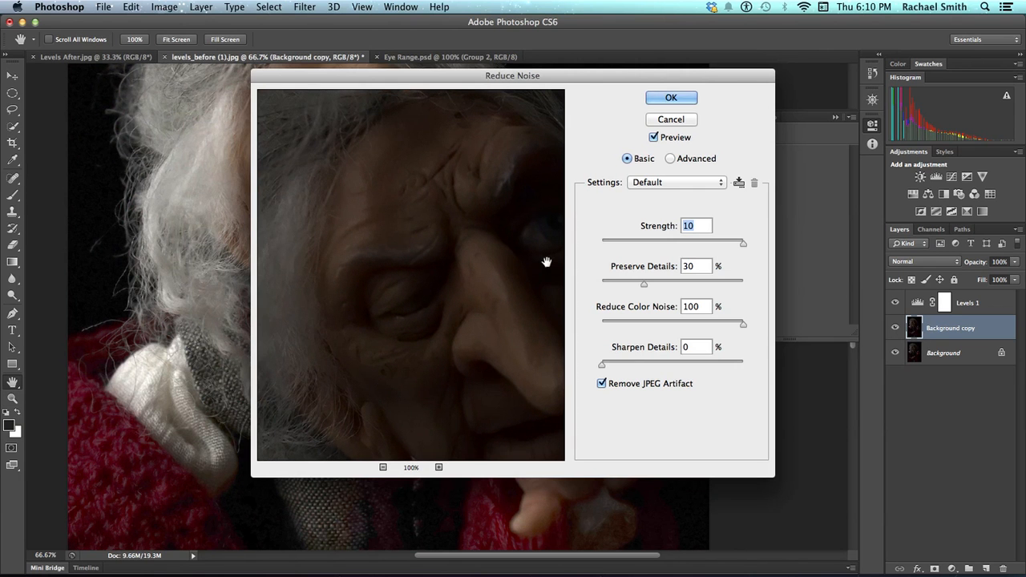
{"action": "key", "text": "super+plus"}
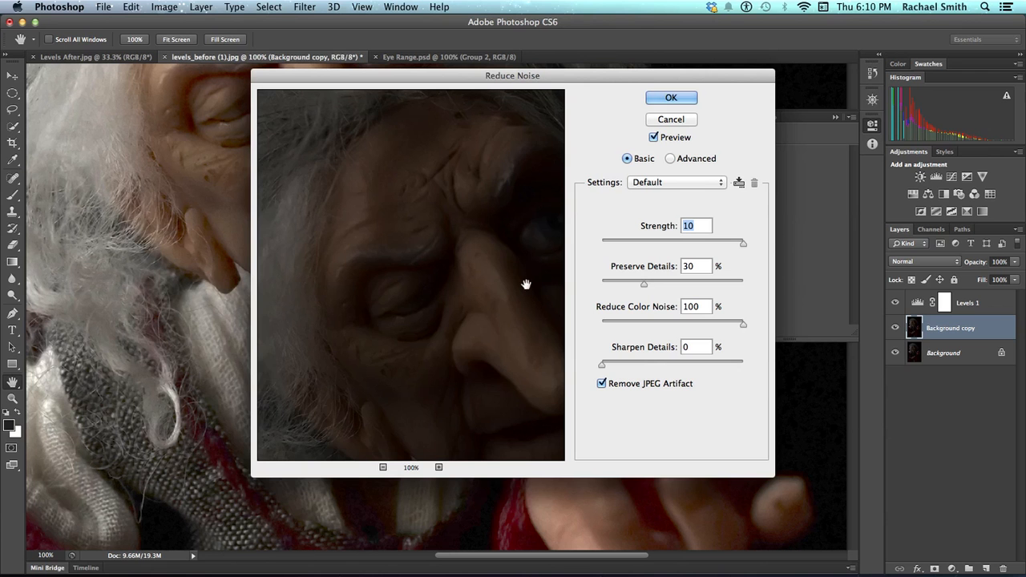
{"action": "left_click", "coordinate": [438, 467]}
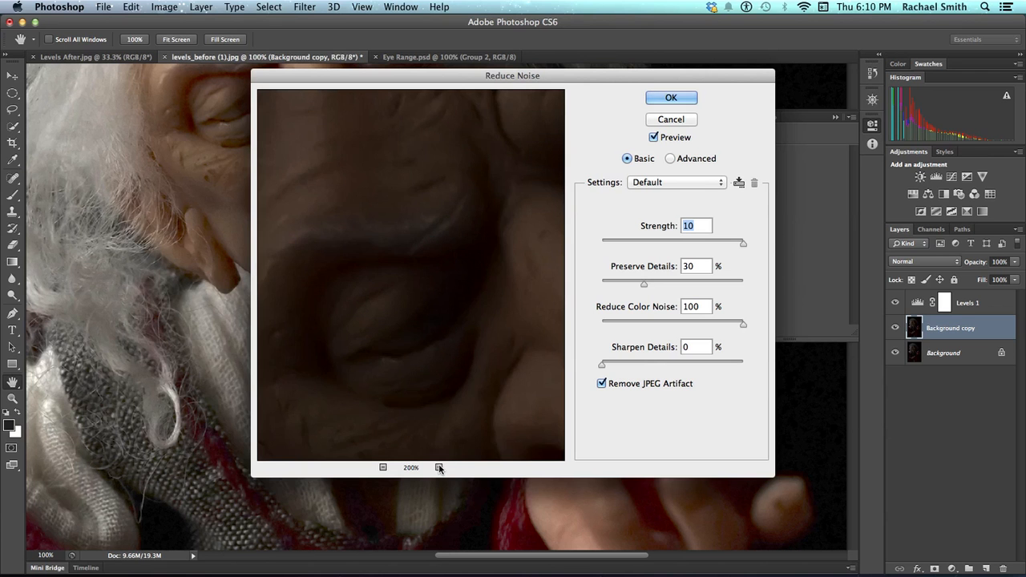
{"action": "left_click_drag", "start_coordinate": [518, 181], "coordinate": [443, 233]}
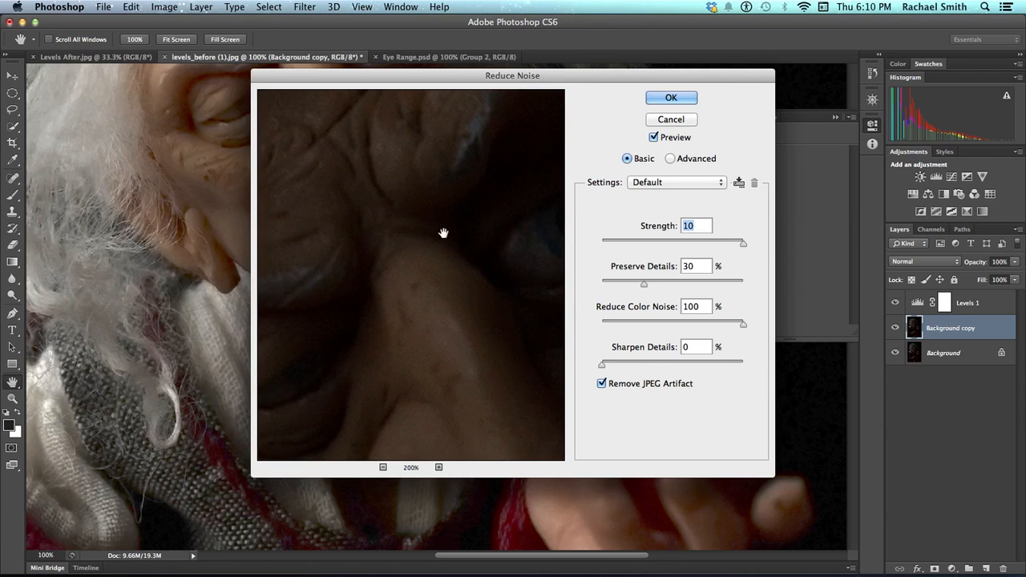
{"action": "left_click", "coordinate": [653, 137]}
{"action": "left_click", "coordinate": [654, 138]}
{"action": "left_click", "coordinate": [653, 138]}
{"action": "left_click_drag", "start_coordinate": [402, 285], "coordinate": [465, 245]}
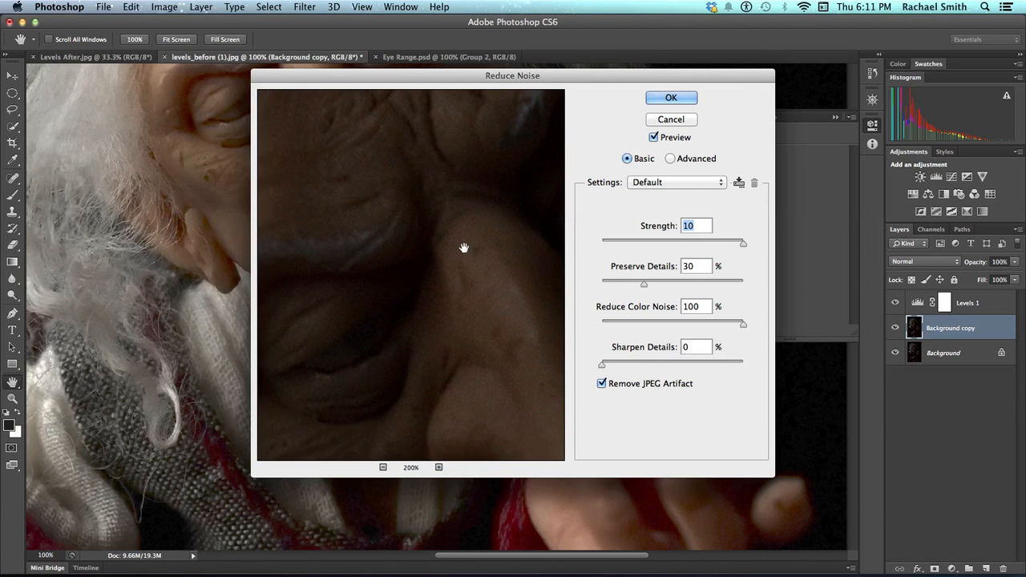
{"action": "left_click_drag", "start_coordinate": [464, 285], "coordinate": [462, 248]}
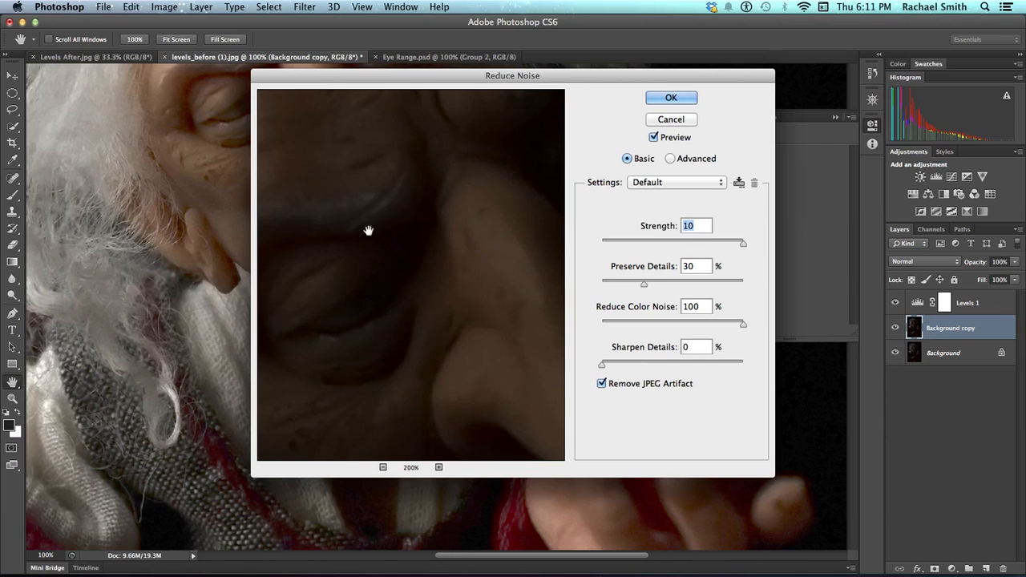
Set Preserve Details to 40% and Sharpen Details to 10% for the noise reduction.
{"action": "left_click_drag", "start_coordinate": [314, 75], "coordinate": [422, 81]}
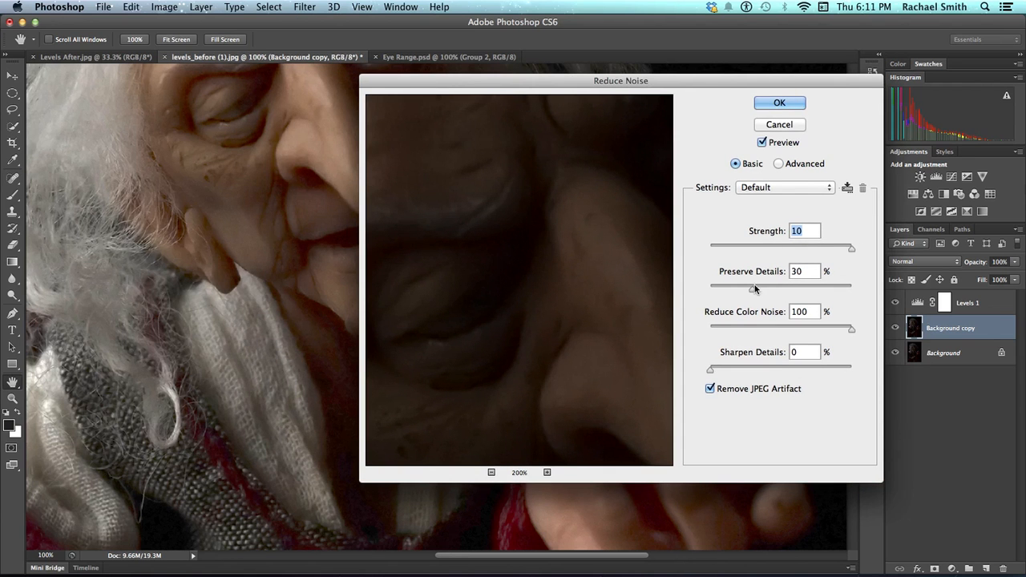
{"action": "left_click_drag", "start_coordinate": [752, 291], "coordinate": [800, 295]}
{"action": "left_click_drag", "start_coordinate": [709, 372], "coordinate": [726, 375]}
{"action": "left_click_drag", "start_coordinate": [721, 369], "coordinate": [724, 370]}
Compare the preview with Remove JPEG Artifact off and on, keep it on and apply the noise reduction.
{"action": "left_click", "coordinate": [709, 389]}
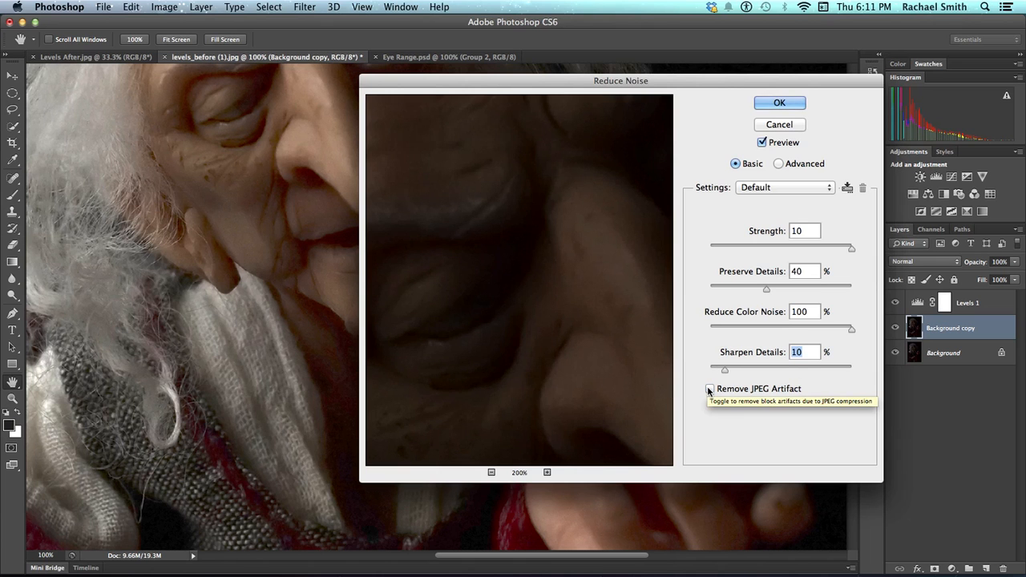
{"action": "left_click", "coordinate": [709, 390]}
{"action": "left_click", "coordinate": [712, 390]}
{"action": "left_click", "coordinate": [710, 390]}
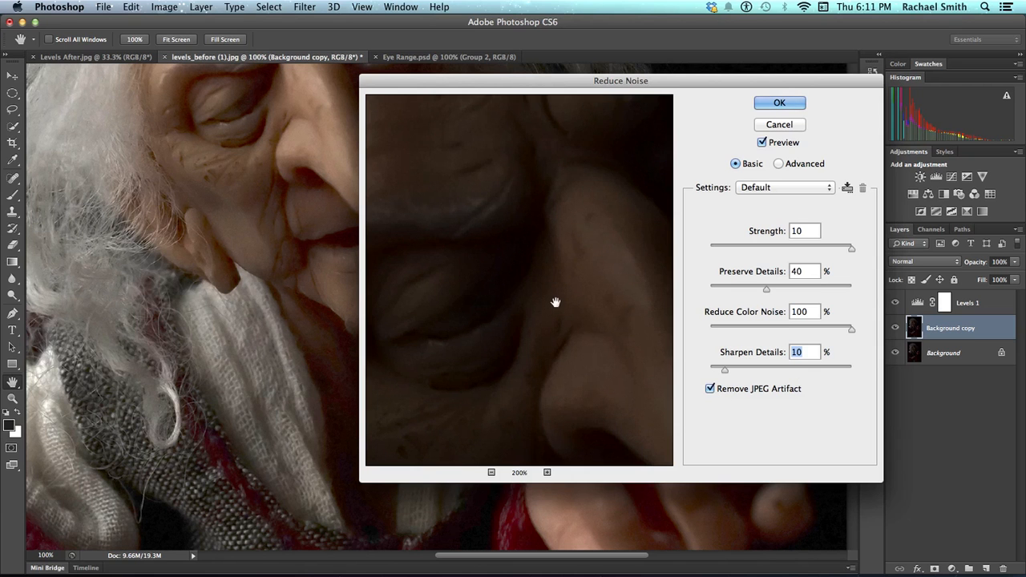
{"action": "left_click_drag", "start_coordinate": [590, 324], "coordinate": [570, 315]}
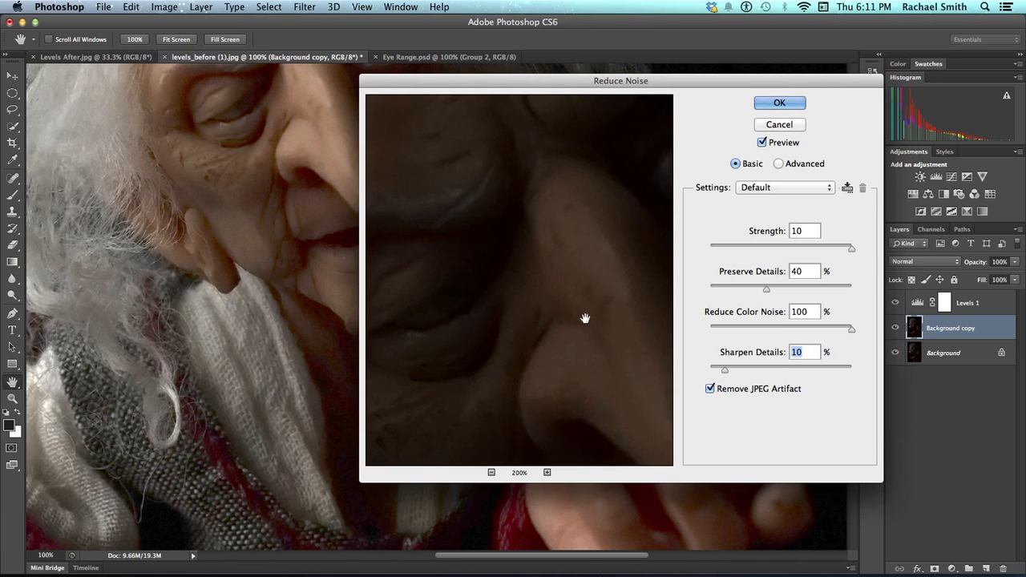
{"action": "left_click", "coordinate": [777, 104]}
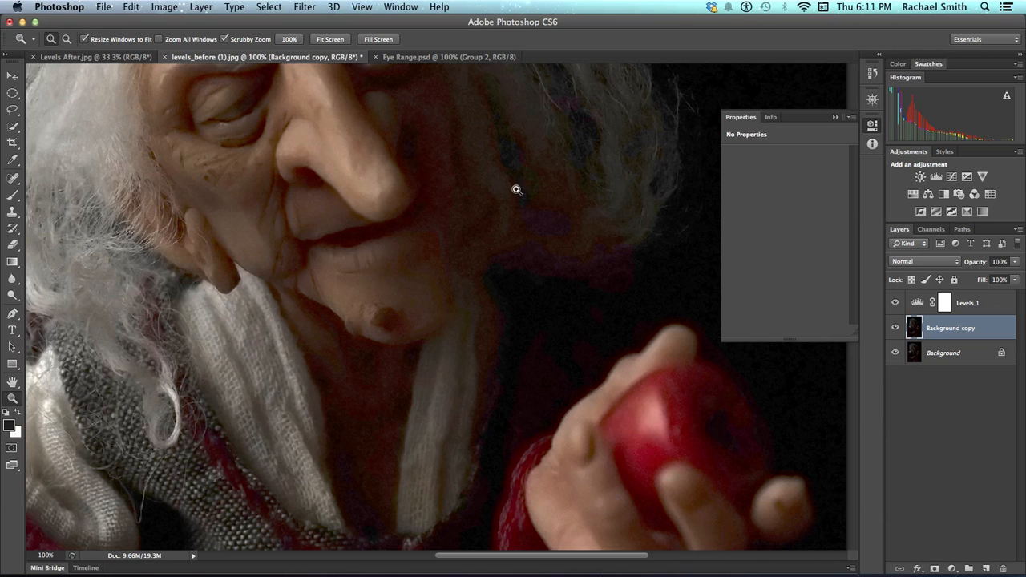
Fit the whole photo in view and compare it with the Background copy layer hidden and shown.
{"action": "key", "text": "super+0"}
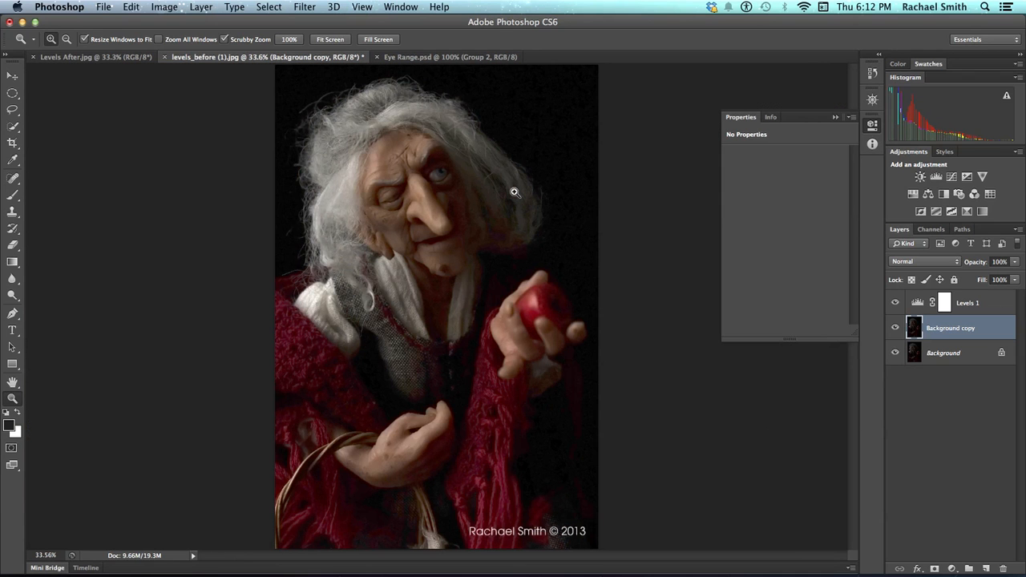
{"action": "left_click", "coordinate": [896, 328]}
{"action": "left_click", "coordinate": [895, 328]}
{"action": "left_click", "coordinate": [895, 328]}
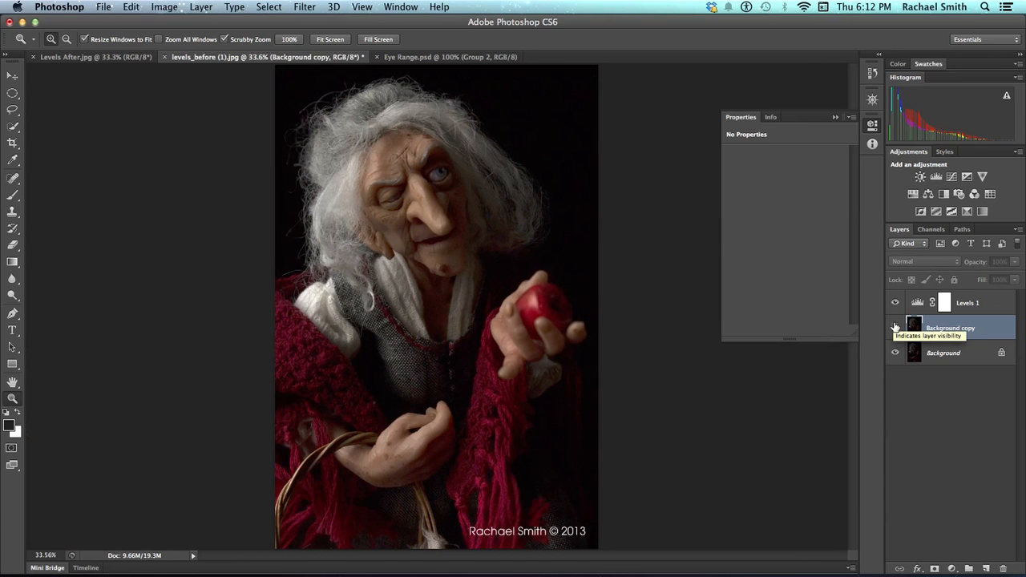
{"action": "left_click", "coordinate": [895, 328]}
Rename the Background copy layer as "noise removal".
{"action": "double_click", "coordinate": [935, 328]}
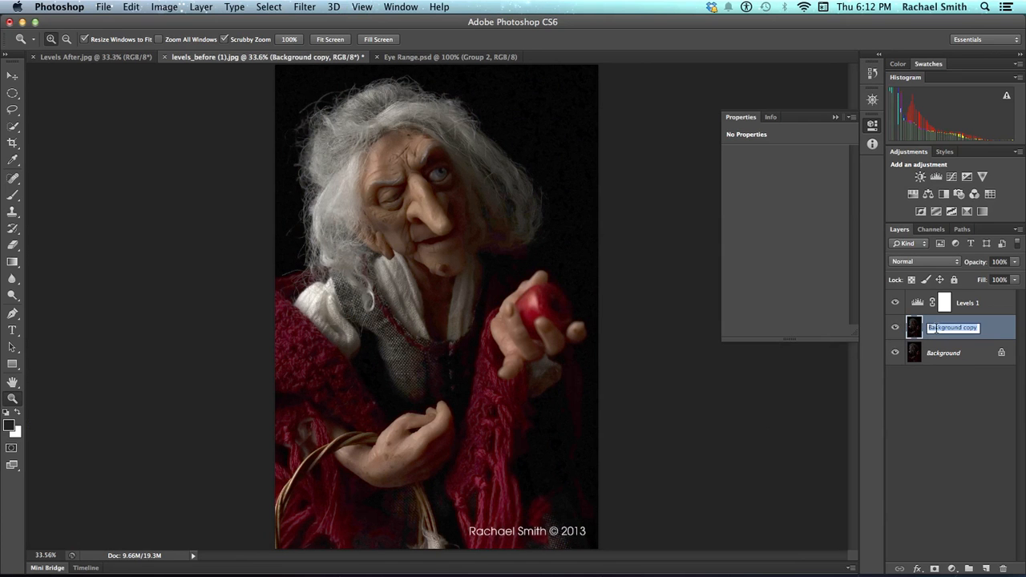
{"action": "type", "text": "noise removal"}
{"action": "key", "text": "Return"}
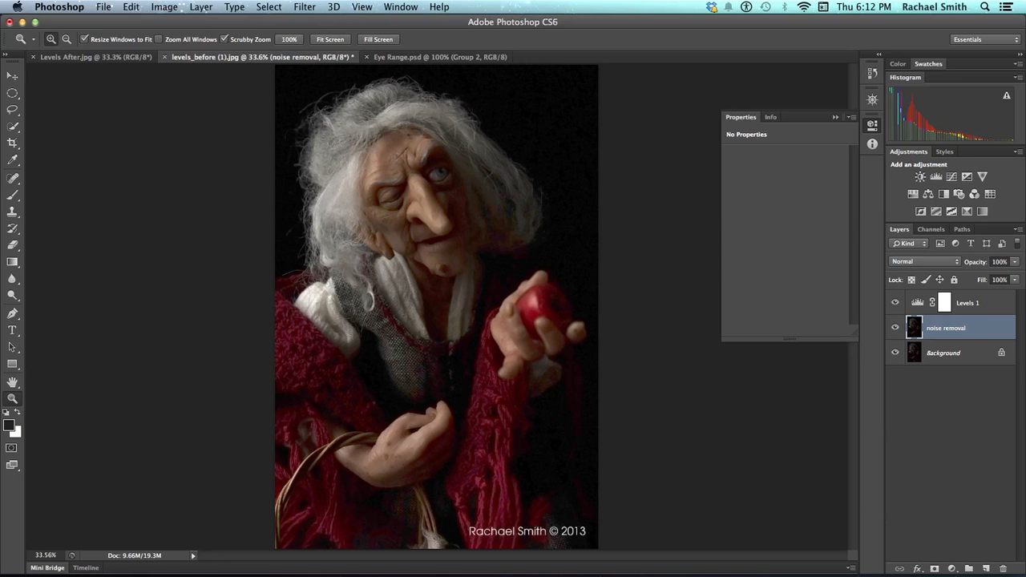
Compare the face and hair at 50% magnification with the noise removal layer hidden and shown.
{"action": "left_click", "coordinate": [445, 204]}
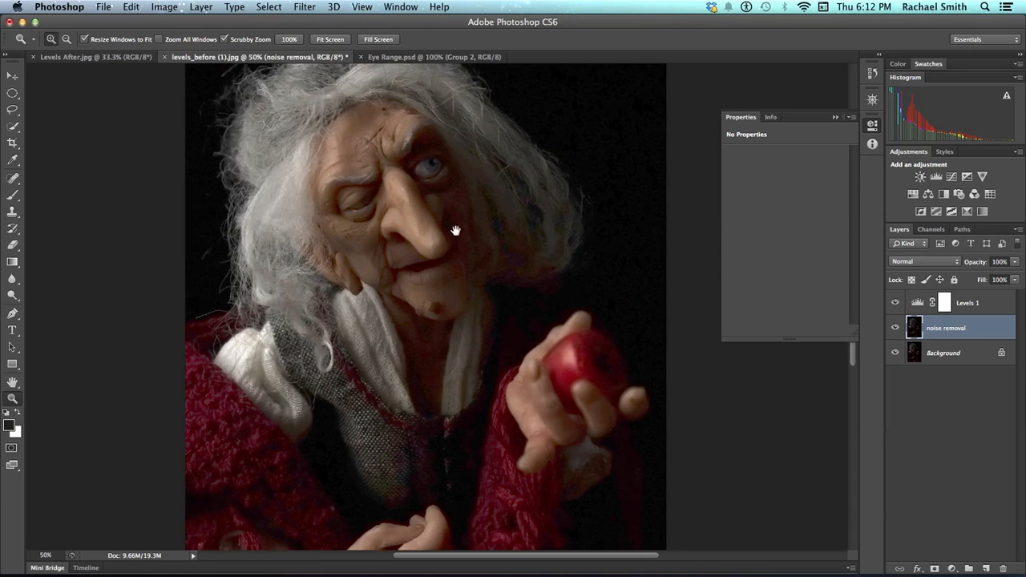
{"action": "left_click_drag", "start_coordinate": [456, 231], "coordinate": [462, 252]}
{"action": "left_click", "coordinate": [895, 328]}
{"action": "left_click", "coordinate": [895, 328]}
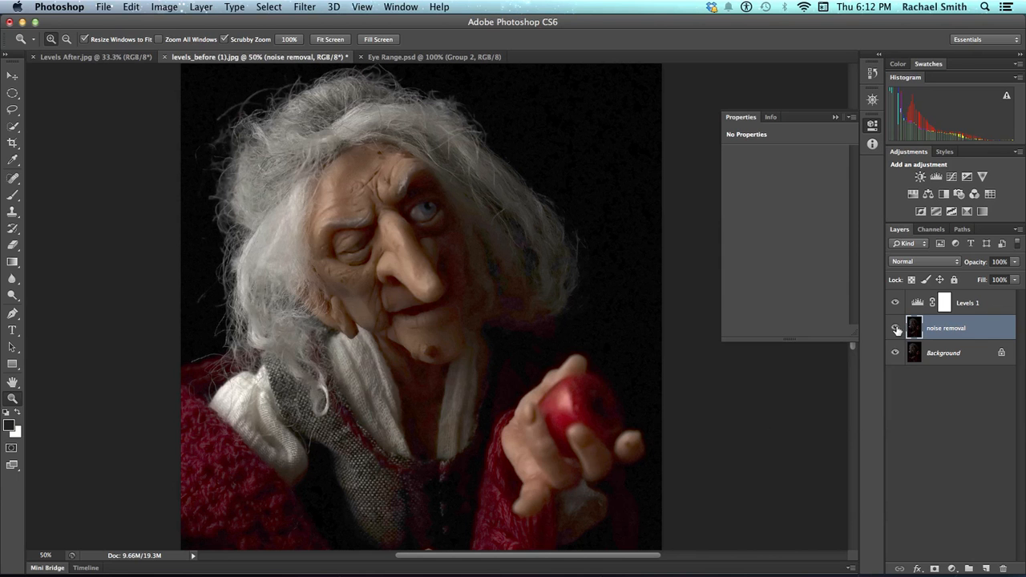
Lower the noise removal layer's opacity to 29% and check the effect by toggling its visibility.
{"action": "left_click", "coordinate": [1014, 264]}
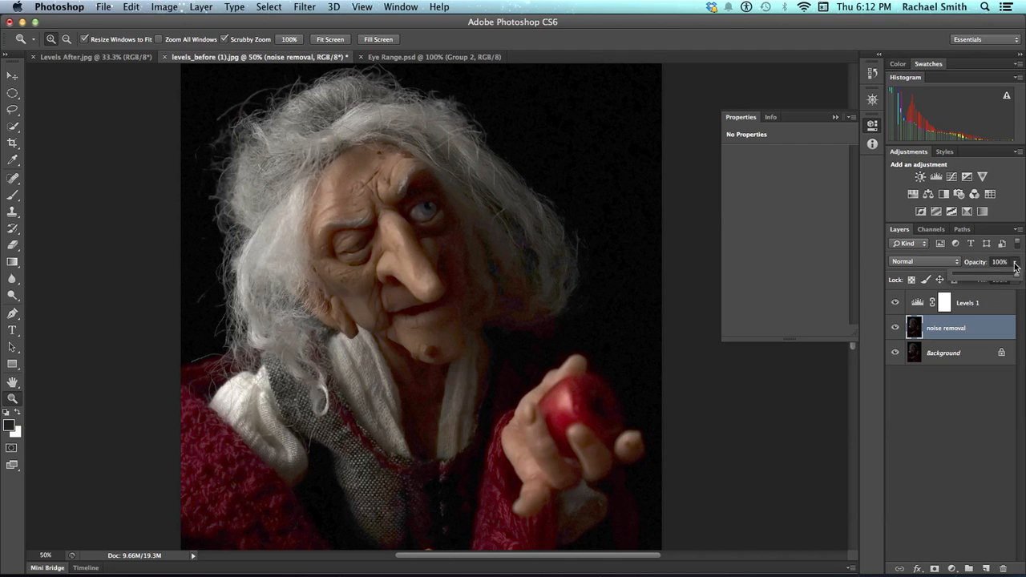
{"action": "left_click_drag", "start_coordinate": [1014, 278], "coordinate": [971, 276]}
{"action": "left_click", "coordinate": [891, 329]}
{"action": "left_click", "coordinate": [891, 329]}
Compare the nose and eyes at 200% with the noise removal layer hidden and shown, and review the upper photo at 66.67%.
{"action": "left_click", "coordinate": [408, 242]}
{"action": "left_click", "coordinate": [408, 241]}
{"action": "left_click", "coordinate": [409, 241]}
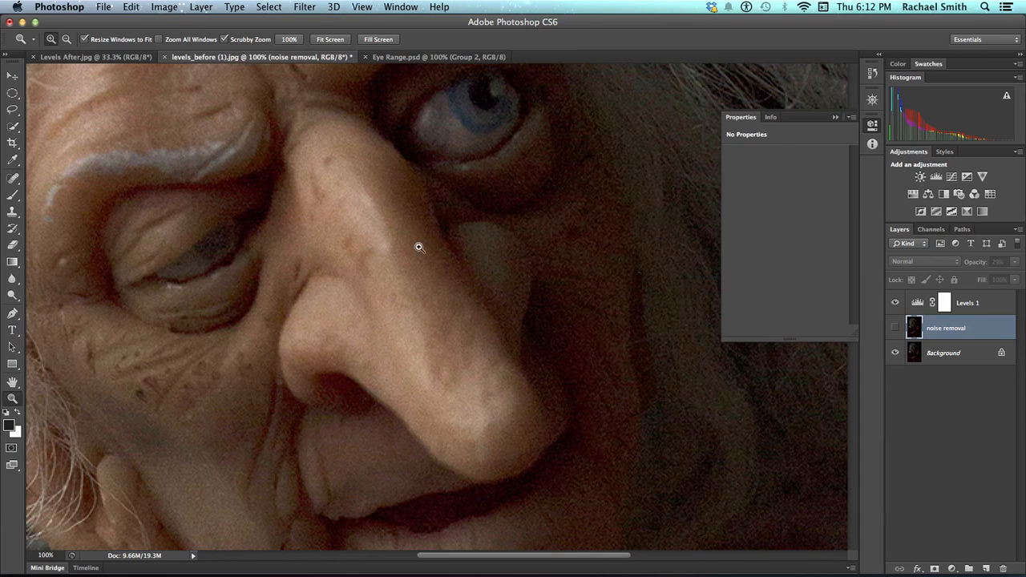
{"action": "left_click", "coordinate": [895, 328]}
{"action": "left_click", "coordinate": [897, 330]}
{"action": "left_click", "coordinate": [896, 329]}
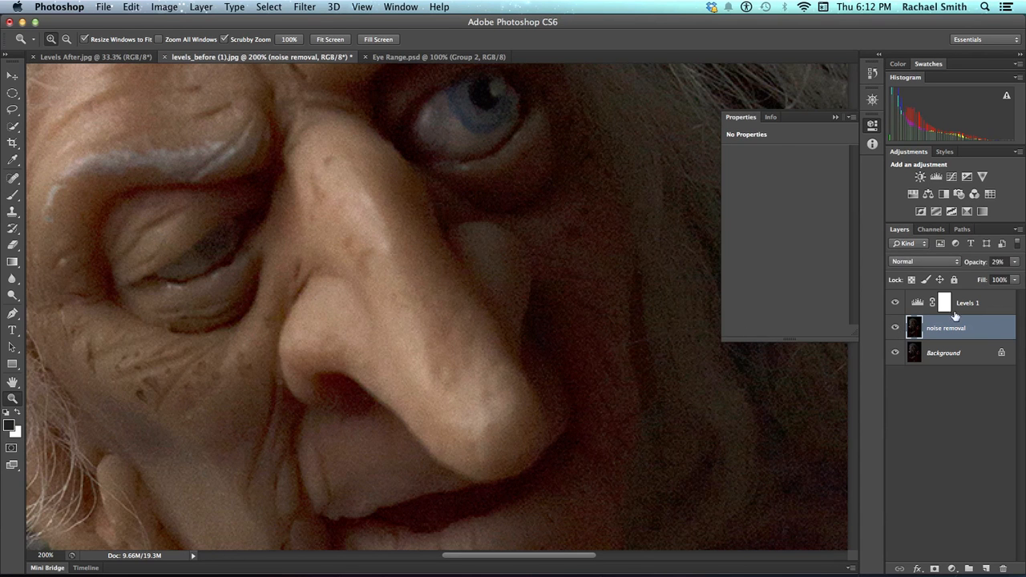
{"action": "left_click", "coordinate": [568, 272], "text": "alt"}
{"action": "left_click", "coordinate": [568, 272], "text": "alt"}
{"action": "left_click_drag", "start_coordinate": [655, 272], "coordinate": [531, 287]}
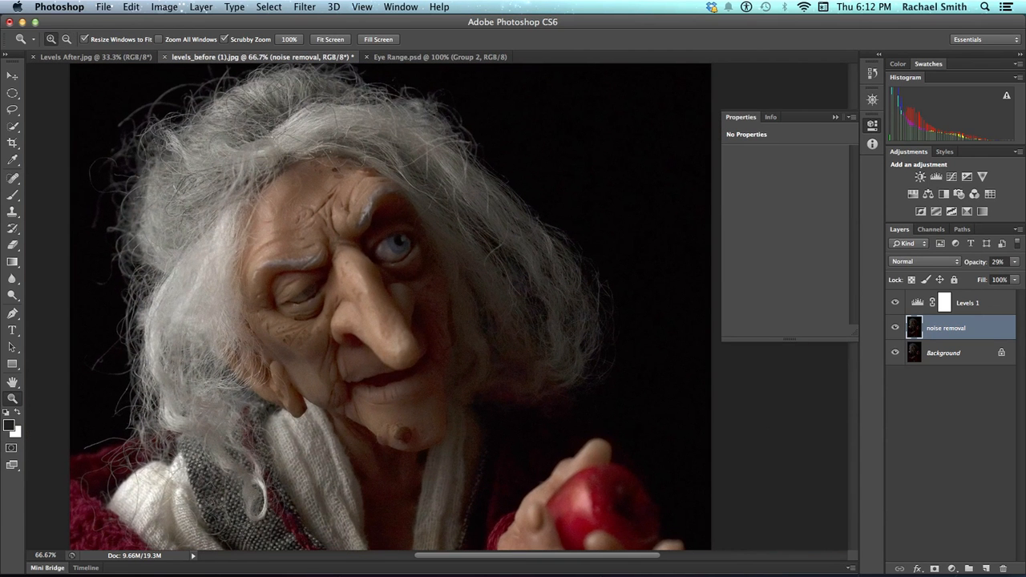
Raise the noise removal layer's opacity to 77% and activate the Eraser tool.
{"action": "left_click", "coordinate": [1015, 264]}
{"action": "left_click_drag", "start_coordinate": [974, 275], "coordinate": [1005, 282]}
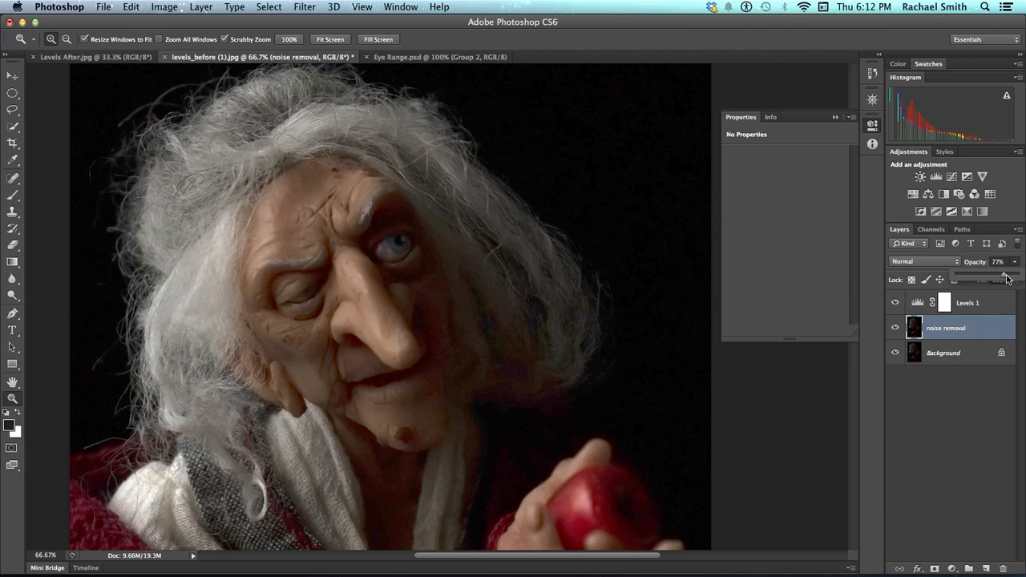
{"action": "left_click", "coordinate": [13, 247]}
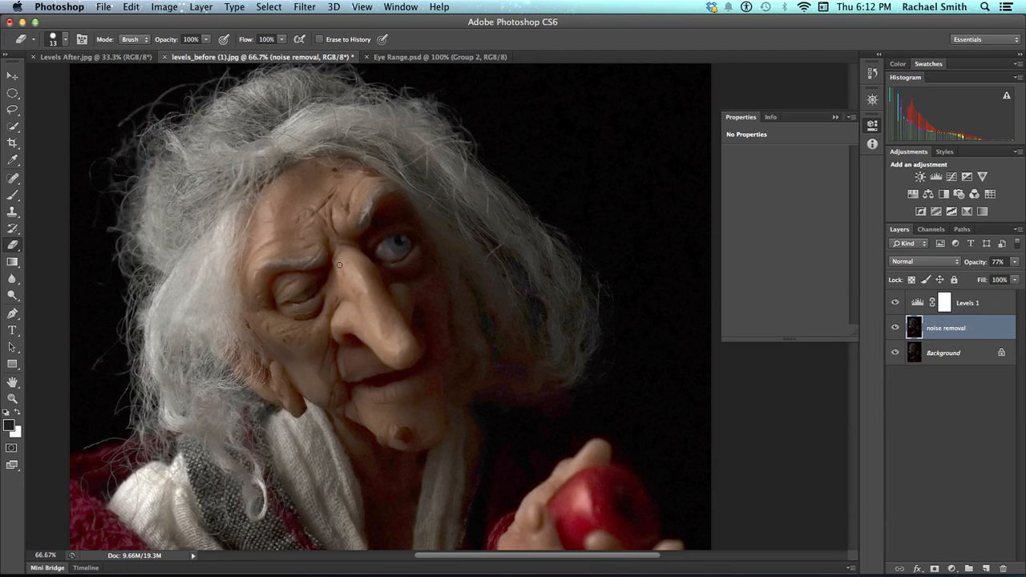
Choose the soft round 36 px brush preset with 0% hardness for the eraser.
{"action": "right_click", "coordinate": [467, 249]}
{"action": "left_click_drag", "start_coordinate": [490, 276], "coordinate": [514, 280]}
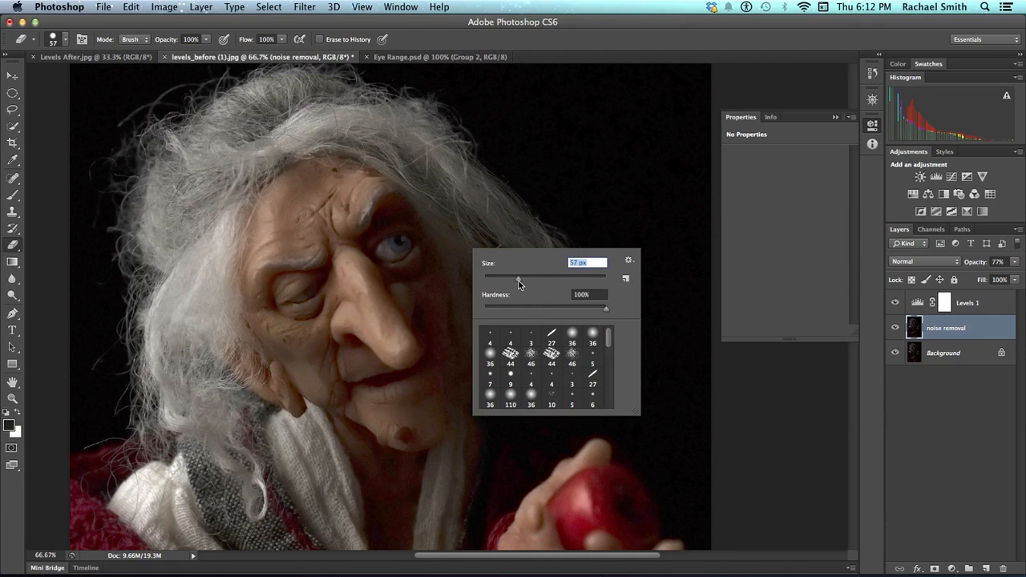
{"action": "left_click_drag", "start_coordinate": [601, 309], "coordinate": [567, 311]}
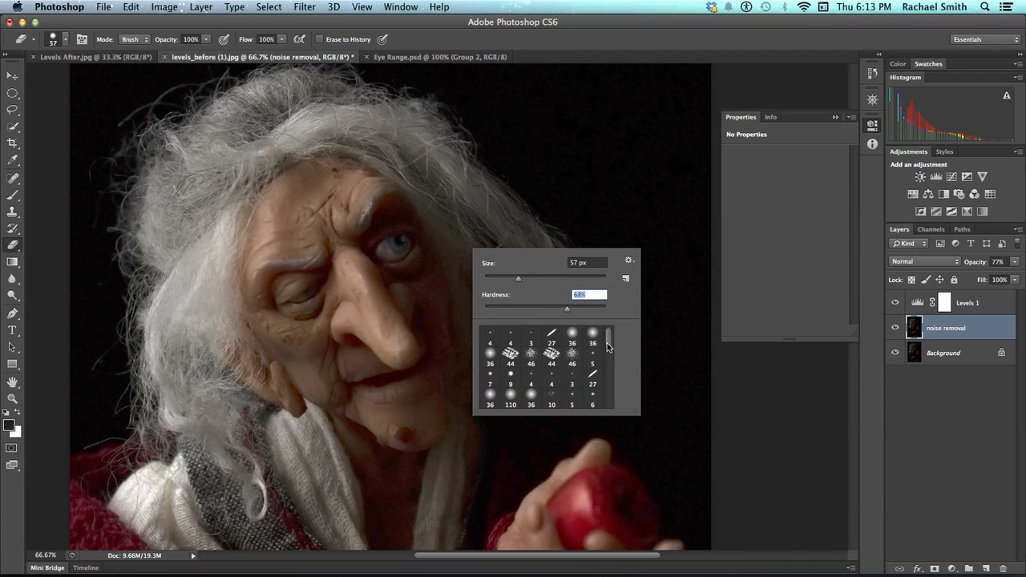
{"action": "left_click", "coordinate": [576, 337]}
{"action": "scroll", "coordinate": [533, 376], "scroll_direction": "down", "scroll_amount": 2}
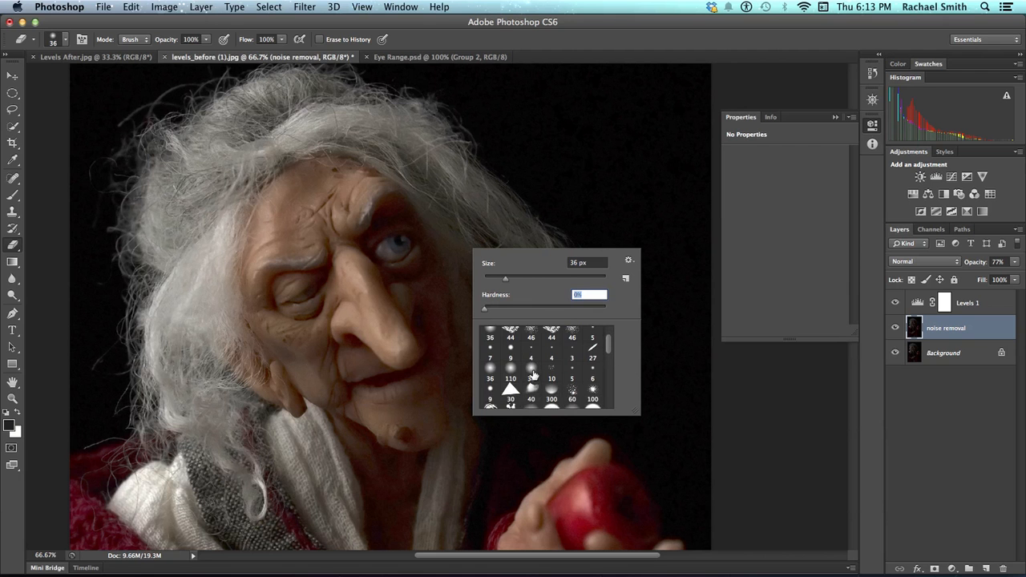
{"action": "scroll", "coordinate": [536, 368], "scroll_direction": "up", "scroll_amount": 2}
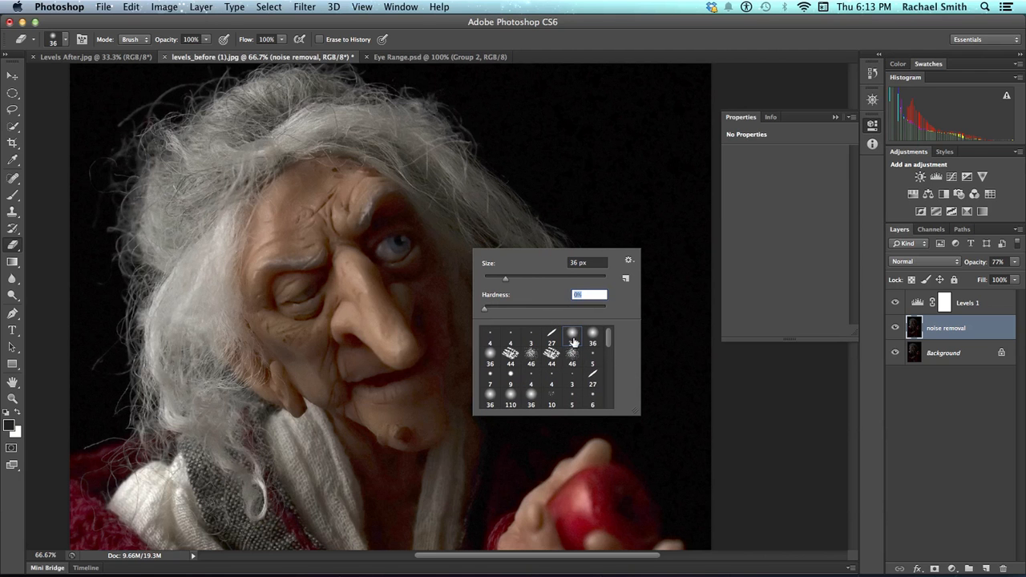
Show the brush presets as stroke thumbnails and browse to the soft 36 px brushes.
{"action": "left_click", "coordinate": [629, 262]}
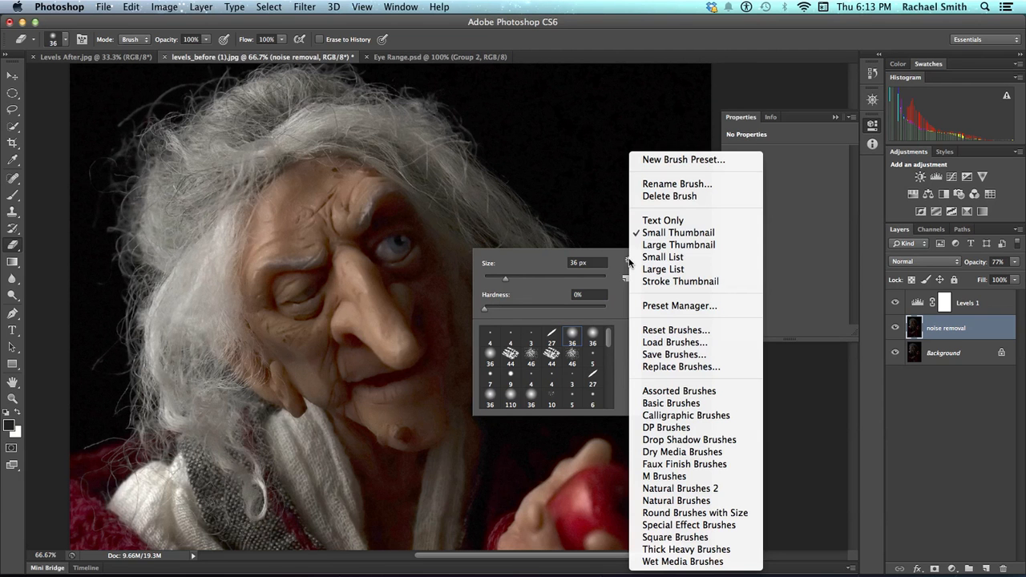
{"action": "left_click", "coordinate": [677, 282]}
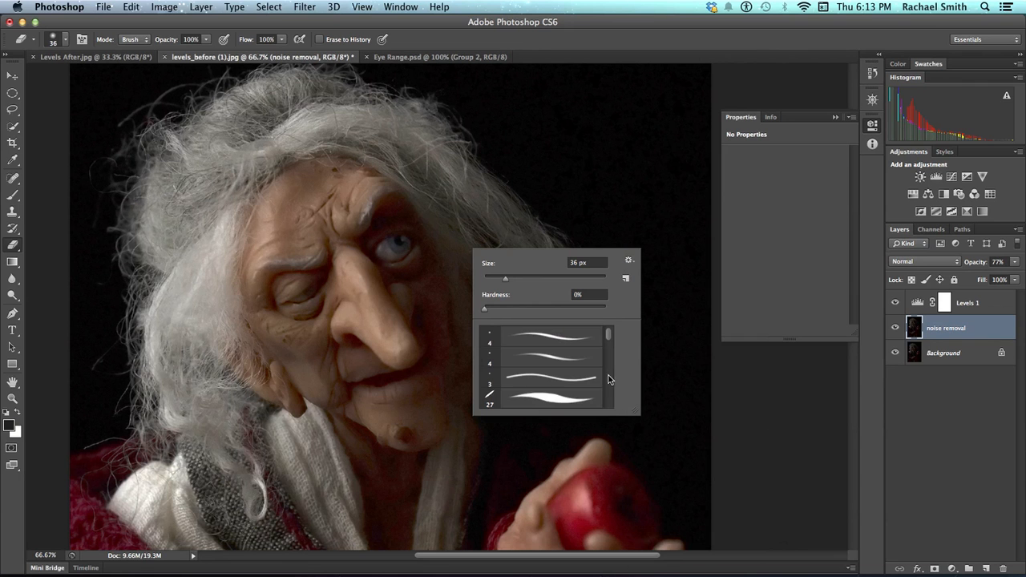
{"action": "left_click_drag", "start_coordinate": [608, 334], "coordinate": [610, 337]}
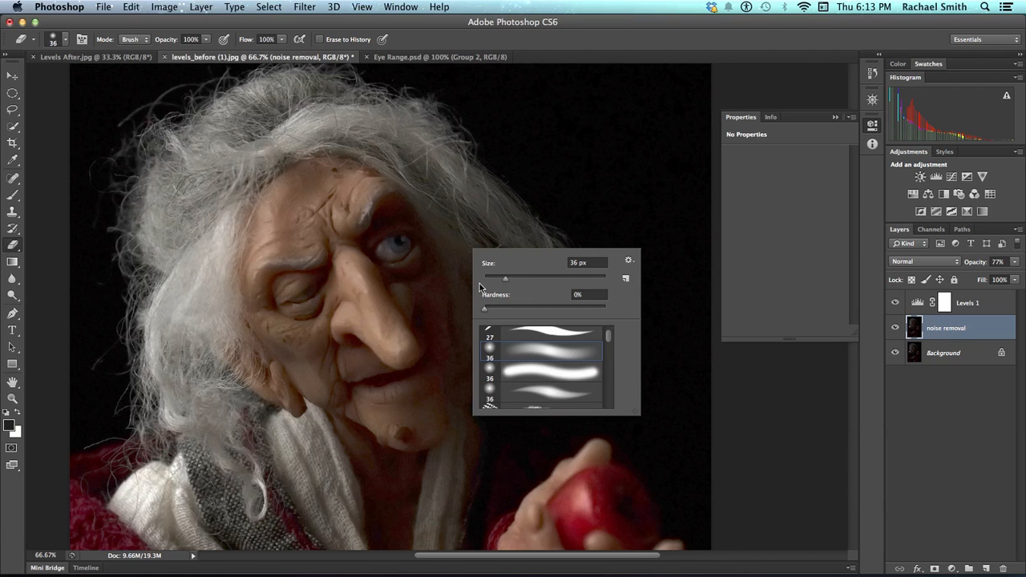
Set the eraser to 279 px and 54% opacity, and erase the noise removal layer over the shadowed hair beside the face and toward the apple.
{"action": "left_click_drag", "start_coordinate": [505, 279], "coordinate": [580, 279]}
{"action": "left_click", "coordinate": [284, 41]}
{"action": "left_click", "coordinate": [284, 40]}
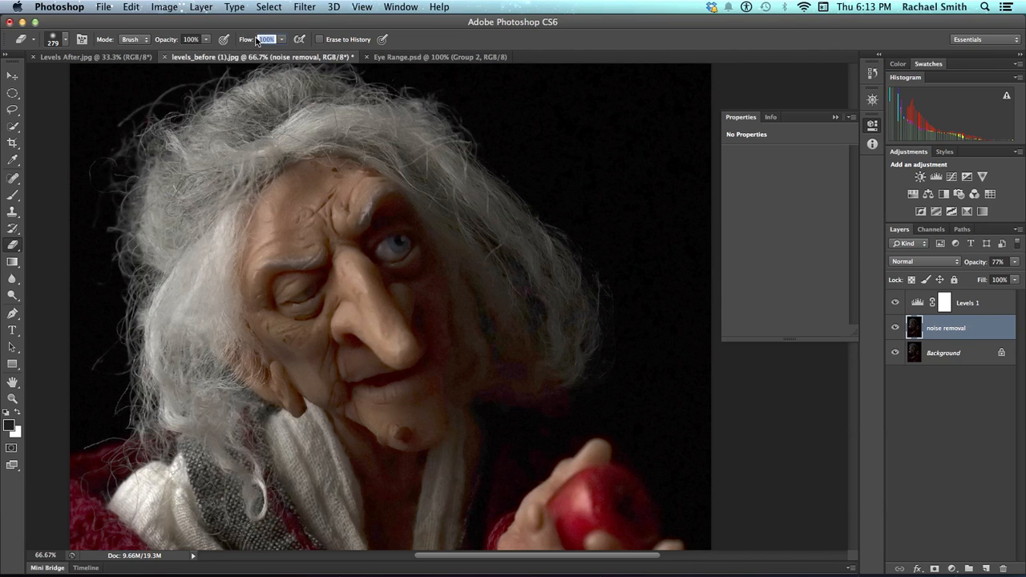
{"action": "left_click", "coordinate": [206, 40]}
{"action": "left_click_drag", "start_coordinate": [211, 59], "coordinate": [201, 54]}
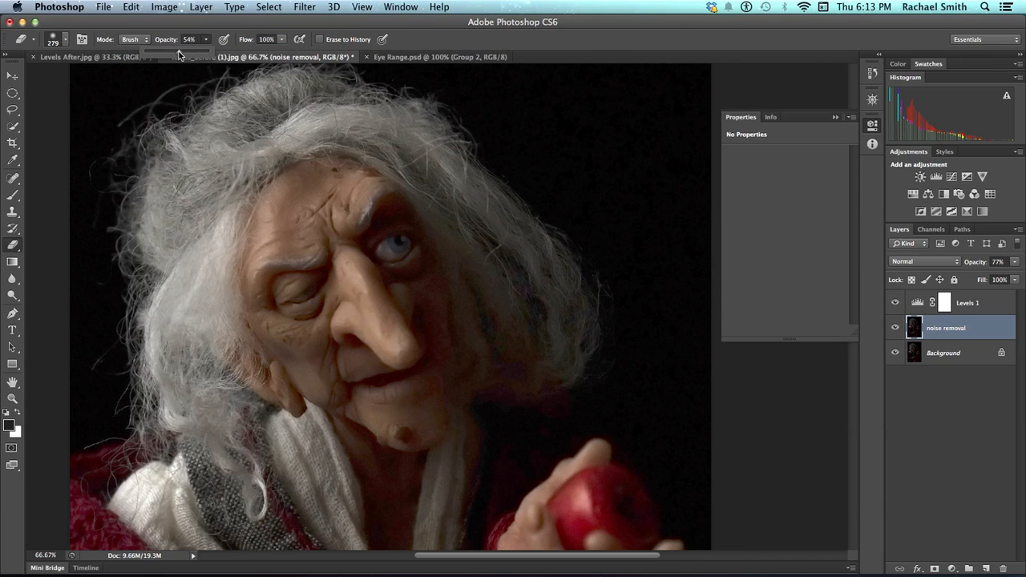
{"action": "left_click_drag", "start_coordinate": [448, 273], "coordinate": [466, 332]}
{"action": "mouse_move", "coordinate": [551, 356]}
{"action": "left_mouse_down"}
{"action": "mouse_move", "coordinate": [484, 381]}
{"action": "mouse_move", "coordinate": [540, 400]}
{"action": "mouse_move", "coordinate": [517, 284]}
{"action": "mouse_move", "coordinate": [524, 300]}
{"action": "mouse_move", "coordinate": [433, 248]}
{"action": "mouse_move", "coordinate": [513, 259]}
{"action": "mouse_move", "coordinate": [591, 360]}
{"action": "mouse_move", "coordinate": [568, 385]}
{"action": "mouse_move", "coordinate": [588, 408]}
{"action": "left_mouse_up"}
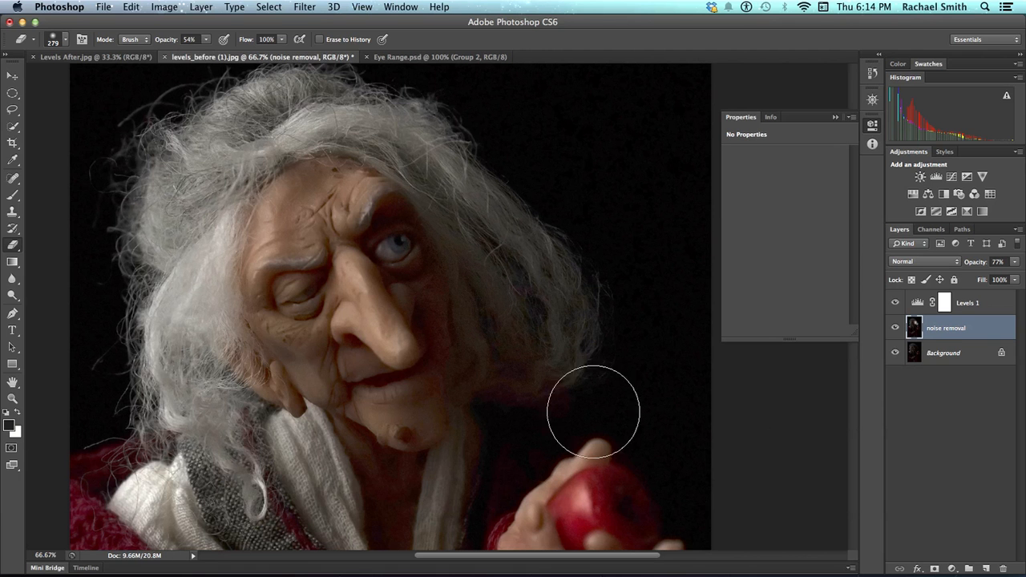
Compare the erased hair area with the noise removal layer hidden and shown.
{"action": "left_click", "coordinate": [895, 327]}
{"action": "left_click", "coordinate": [895, 327]}
{"action": "left_click", "coordinate": [896, 326]}
{"action": "left_click", "coordinate": [895, 326]}
{"action": "left_click", "coordinate": [895, 327]}
{"action": "left_click", "coordinate": [895, 327]}
Review the face, hands and clothing at 50% magnification, and fit the whole photo on screen.
{"action": "key", "text": "z"}
{"action": "left_click", "coordinate": [424, 305], "text": "alt"}
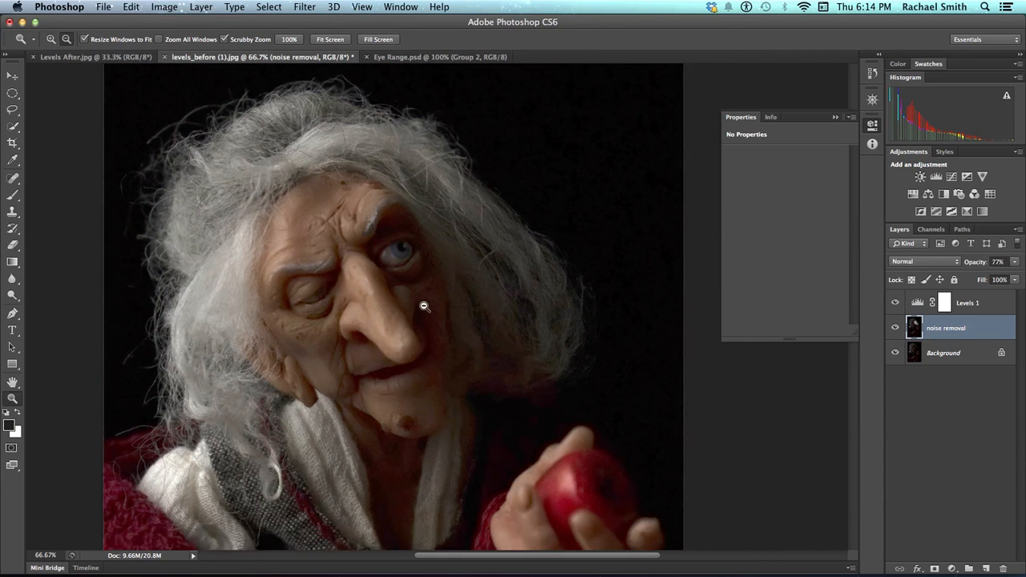
{"action": "left_click", "coordinate": [424, 307], "text": "alt"}
{"action": "left_click_drag", "start_coordinate": [449, 359], "coordinate": [435, 281]}
{"action": "left_click_drag", "start_coordinate": [448, 379], "coordinate": [457, 295]}
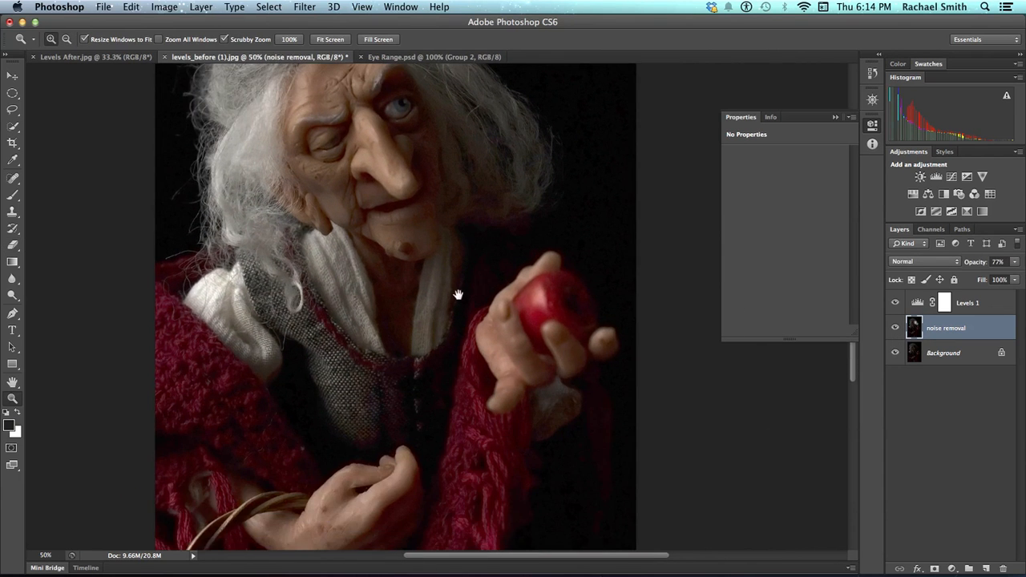
{"action": "scroll", "coordinate": [458, 295], "scroll_direction": "up", "scroll_amount": 5}
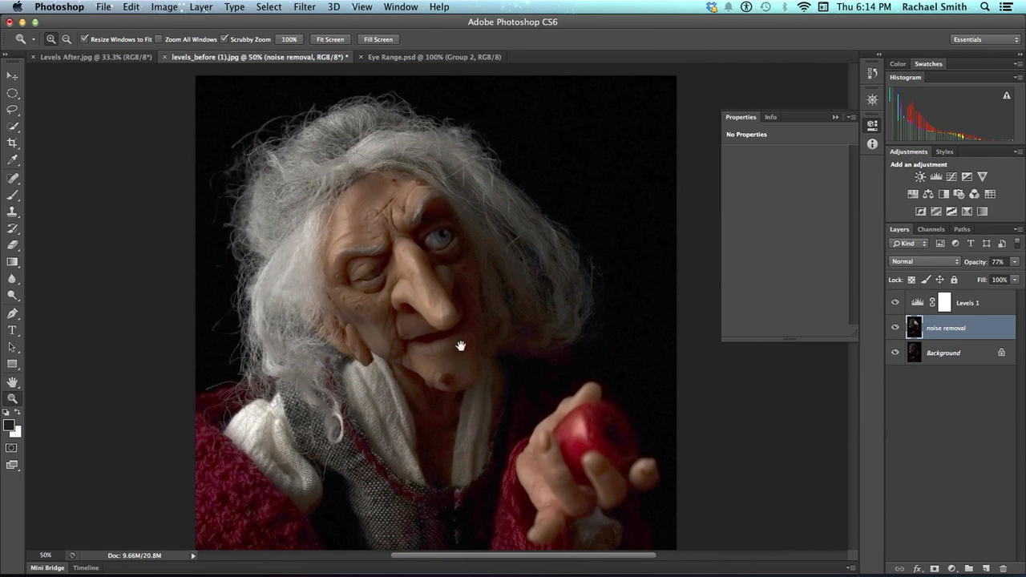
{"action": "left_click_drag", "start_coordinate": [465, 348], "coordinate": [424, 233]}
{"action": "key", "text": "super+0"}
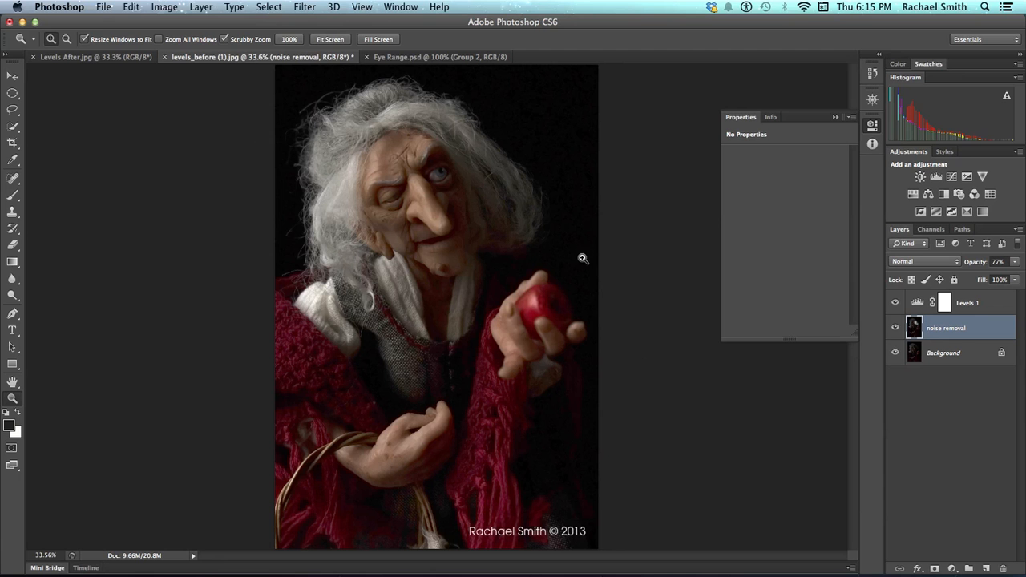
Compare the whole photo with the noise removal layer and the Levels 1 layer each hidden and shown.
{"action": "left_click", "coordinate": [896, 329]}
{"action": "left_click", "coordinate": [895, 327]}
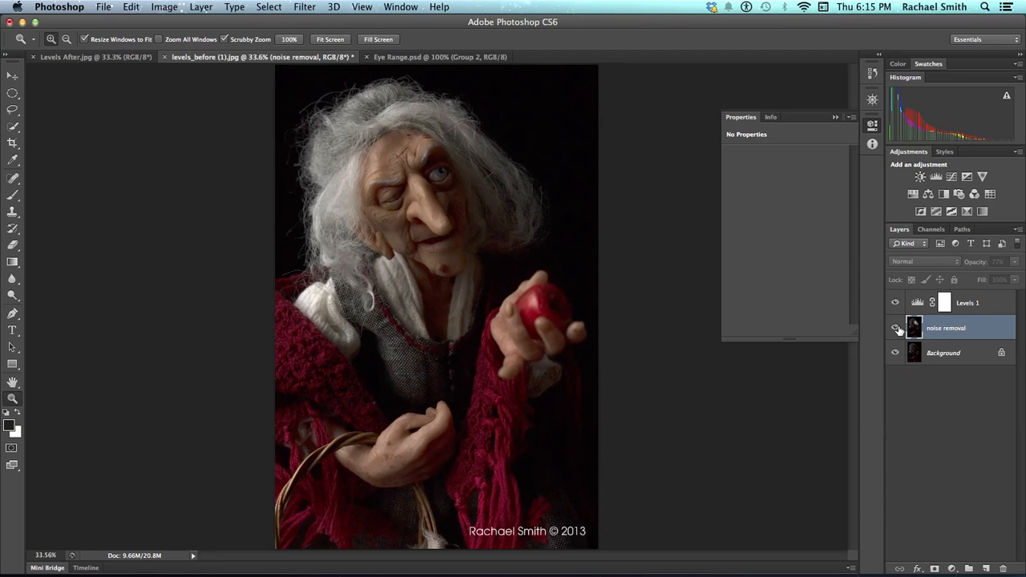
{"action": "left_click", "coordinate": [895, 303]}
{"action": "left_click", "coordinate": [895, 303]}
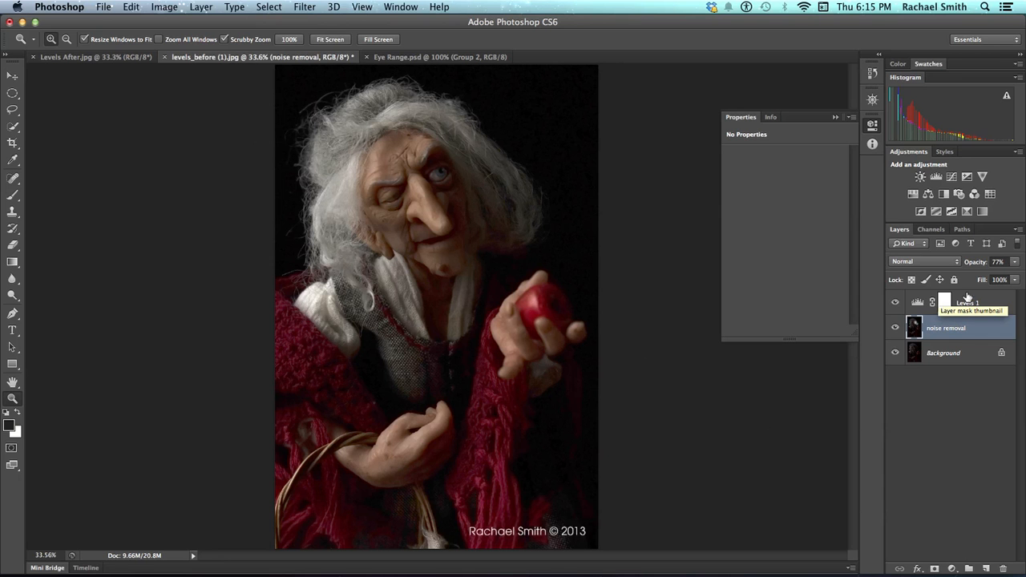
Save the layered document as Witch.psd in the 03 Photos 1 folder, with Maximize Compatibility on.
{"action": "left_click", "coordinate": [103, 7]}
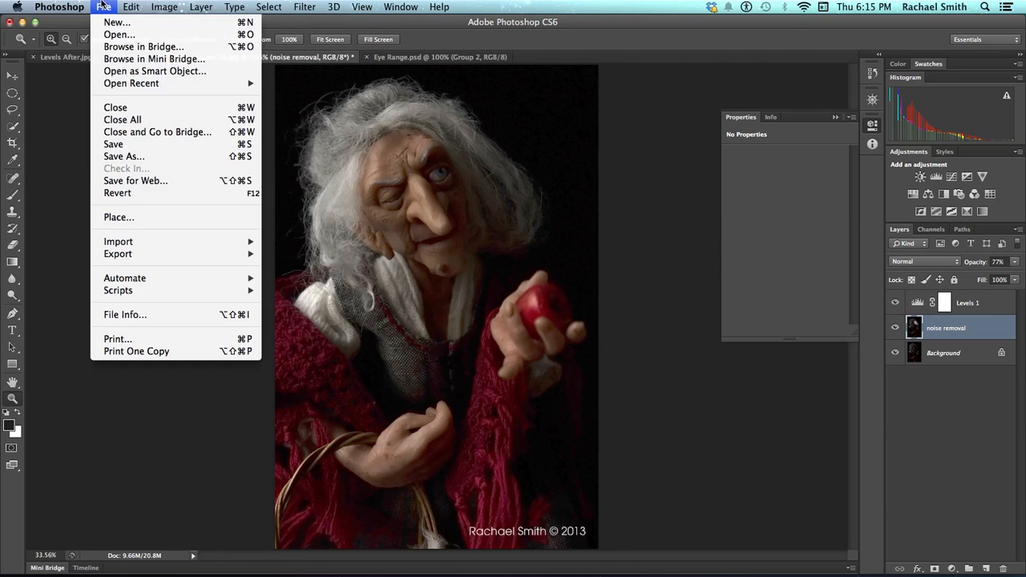
{"action": "left_click", "coordinate": [123, 157]}
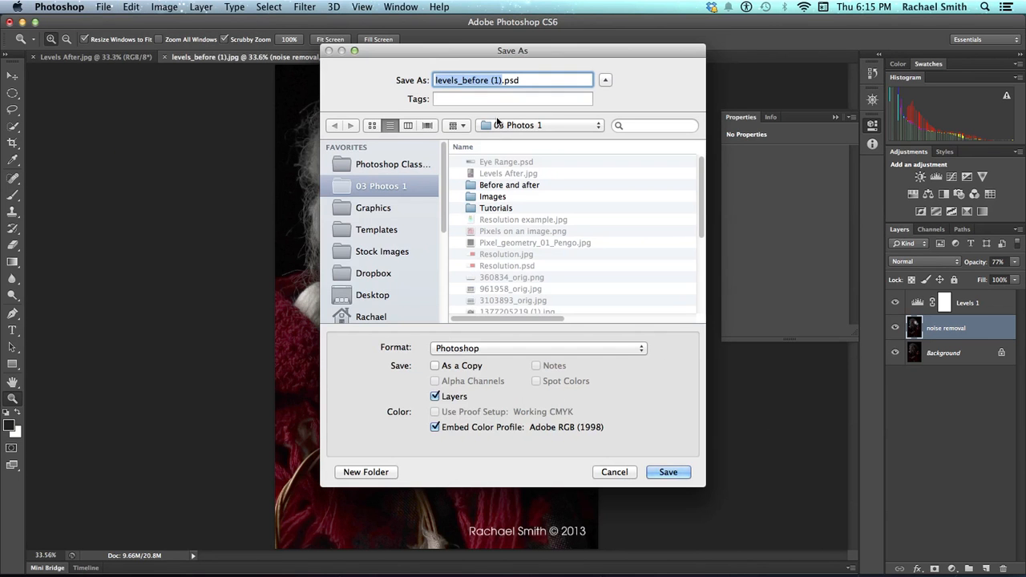
{"action": "type", "text": "Witch"}
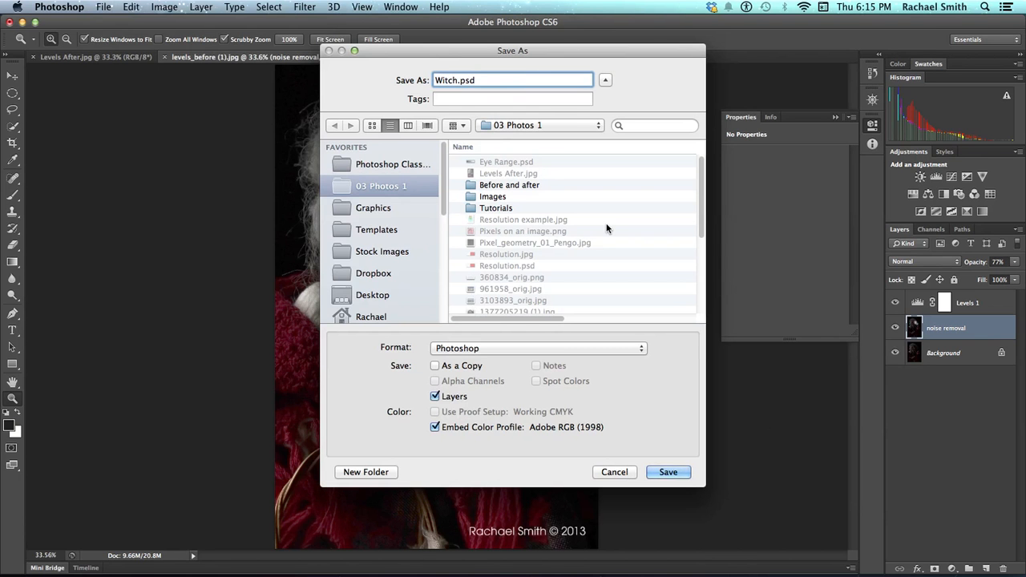
{"action": "key", "text": "Return"}
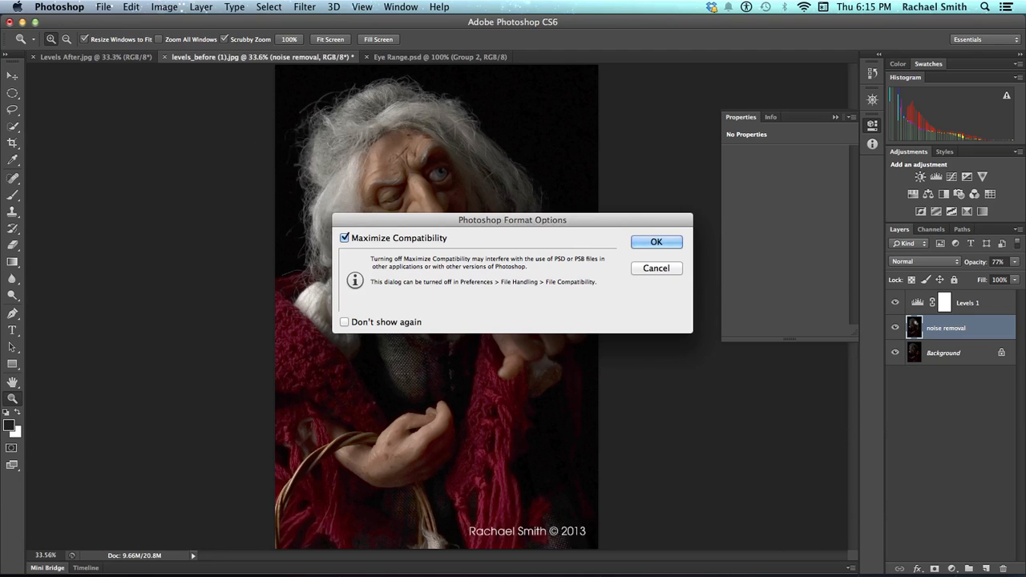
{"action": "key", "text": "Return"}
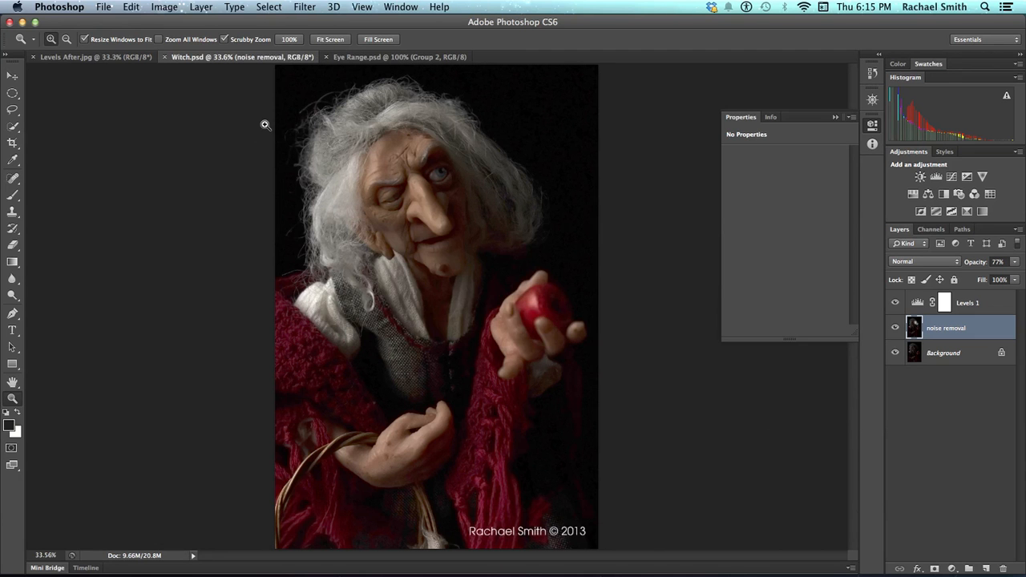
Save a JPEG copy as Witch.jpg in the 03 Photos 1 folder, with quality 12 (Maximum) and progressive format in 3 scans.
{"action": "left_click", "coordinate": [103, 7]}
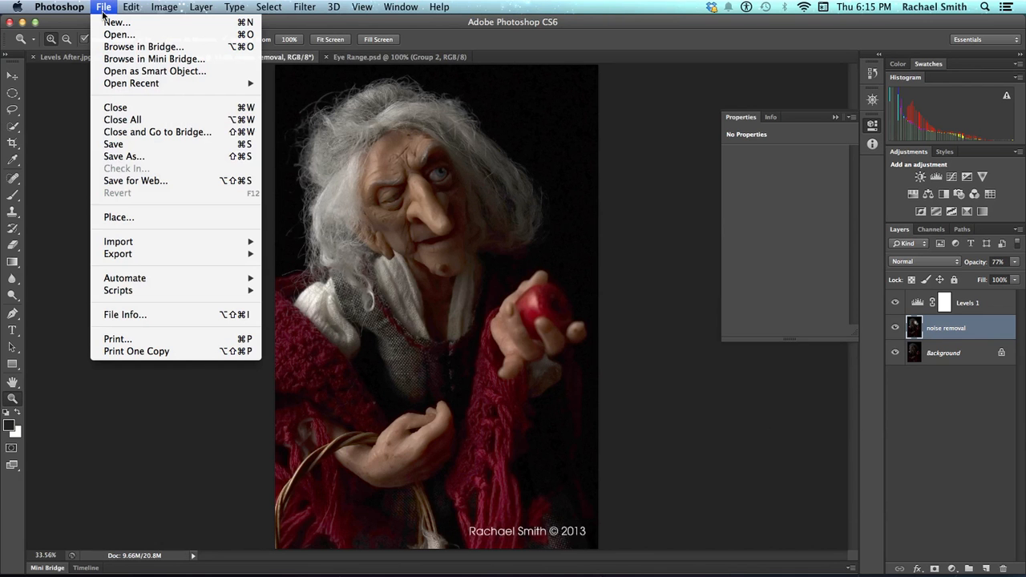
{"action": "left_click", "coordinate": [114, 157]}
{"action": "left_click_drag", "start_coordinate": [392, 51], "coordinate": [532, 100]}
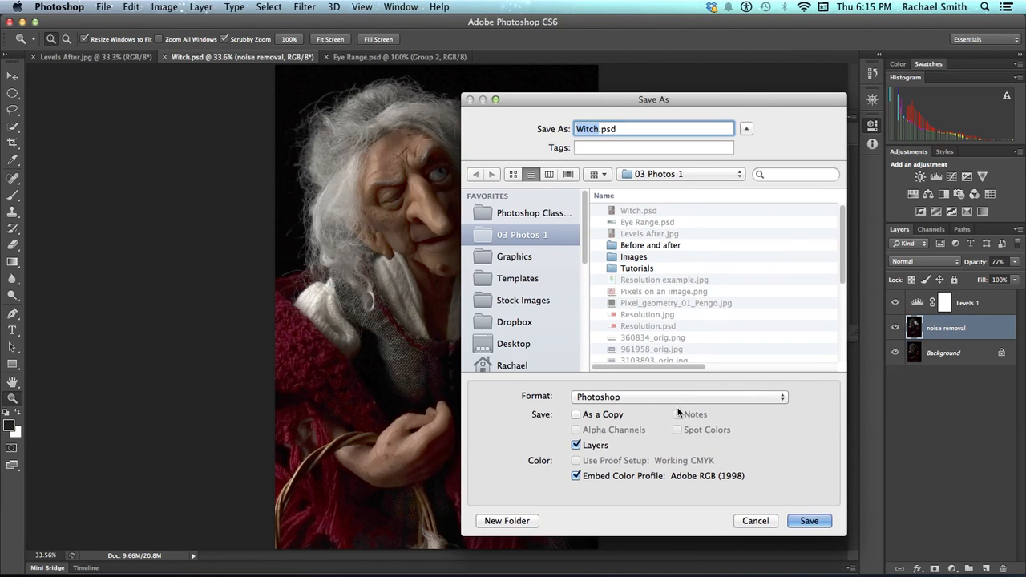
{"action": "left_click", "coordinate": [642, 398]}
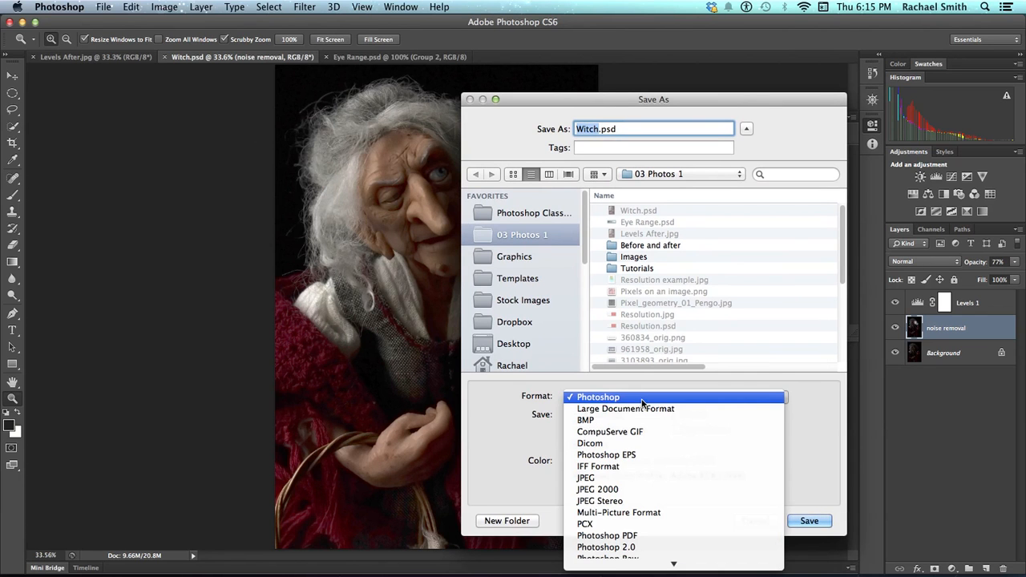
{"action": "left_click", "coordinate": [645, 478]}
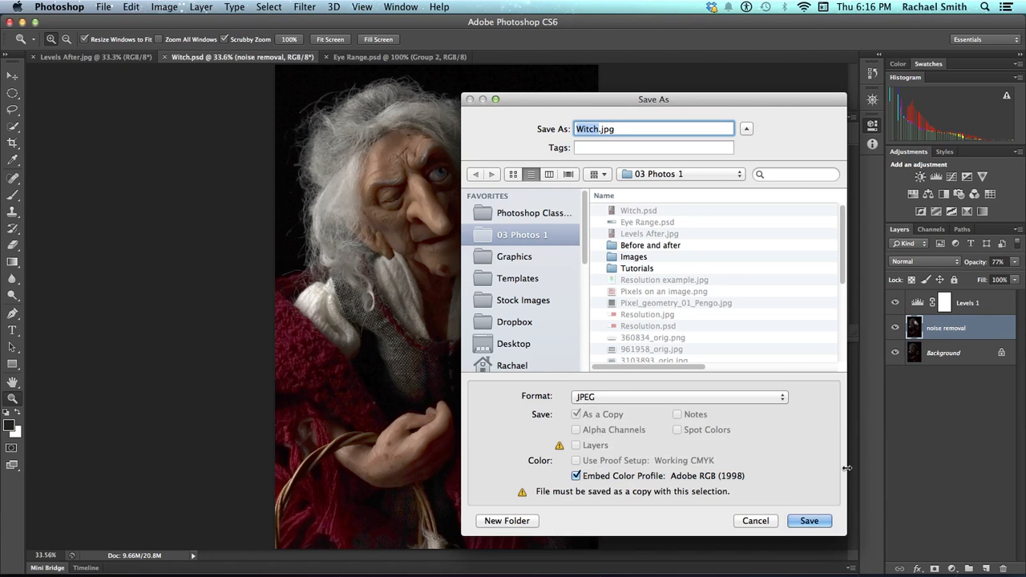
{"action": "left_click", "coordinate": [808, 521]}
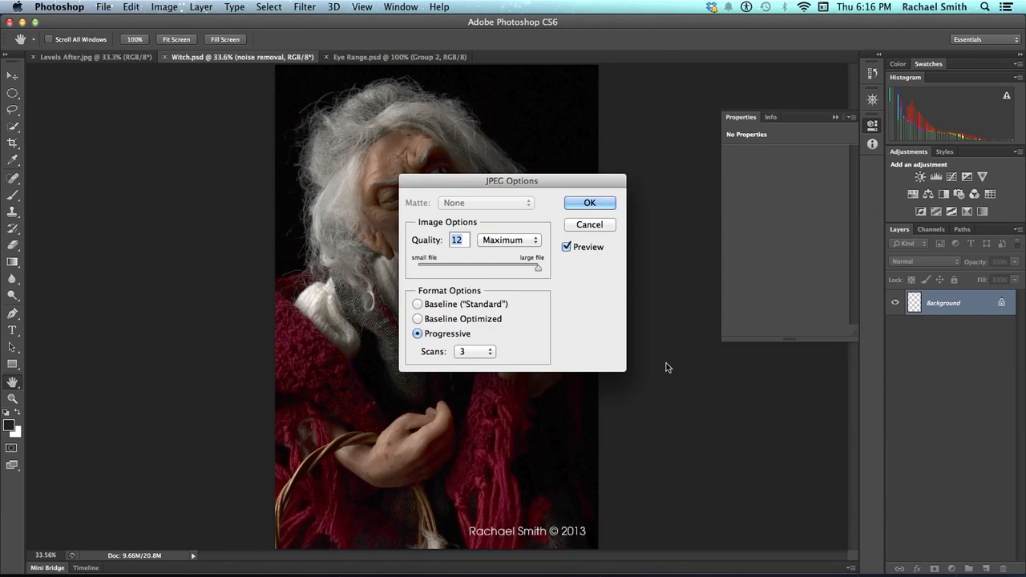
{"action": "left_click", "coordinate": [600, 204]}
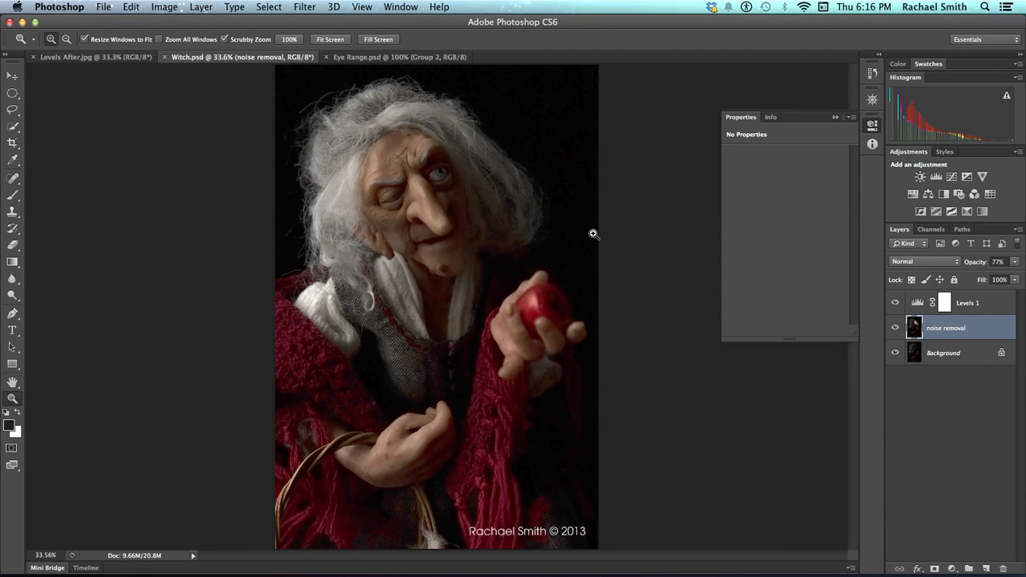